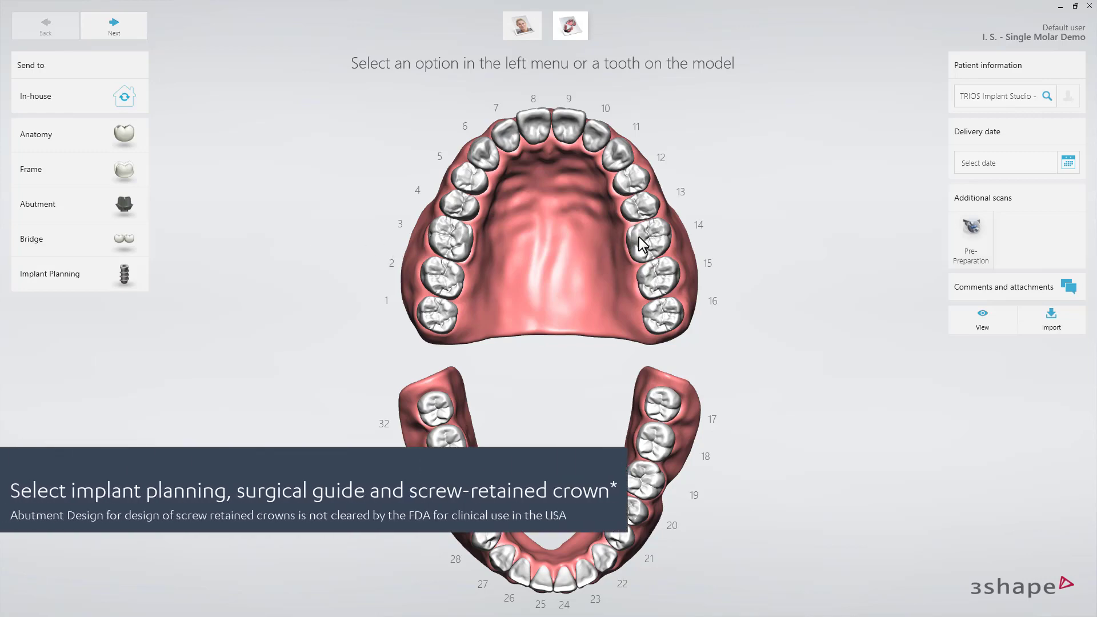
- Order implant planning, a surgical guide and a screw-retained e.max CAD LT crown, shade A3, on tooth 14
left_click(125, 276)
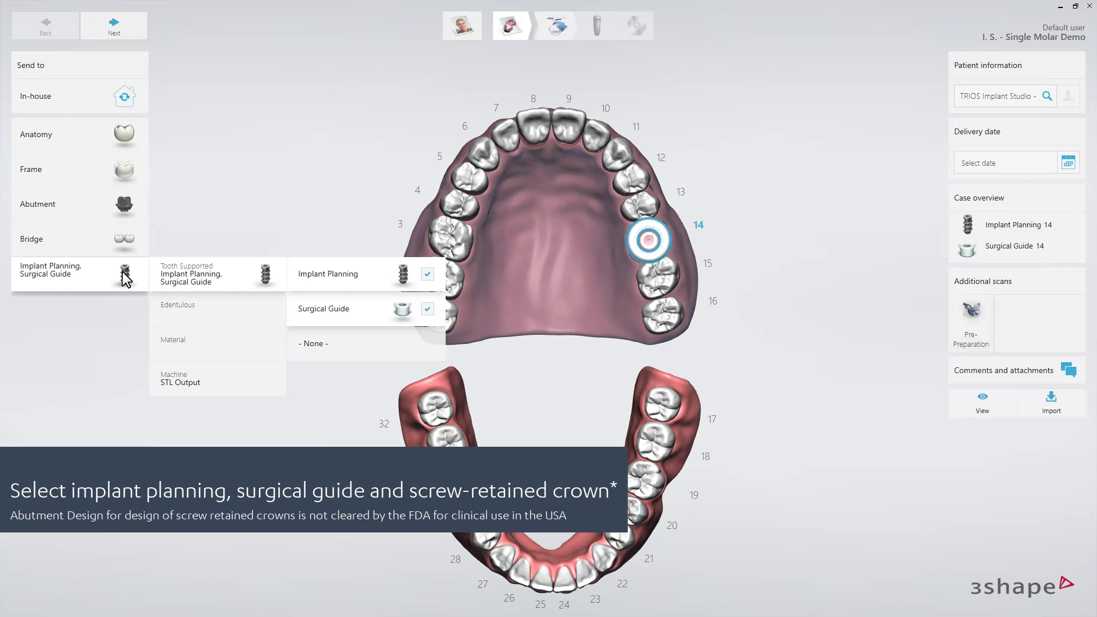
left_click(132, 209)
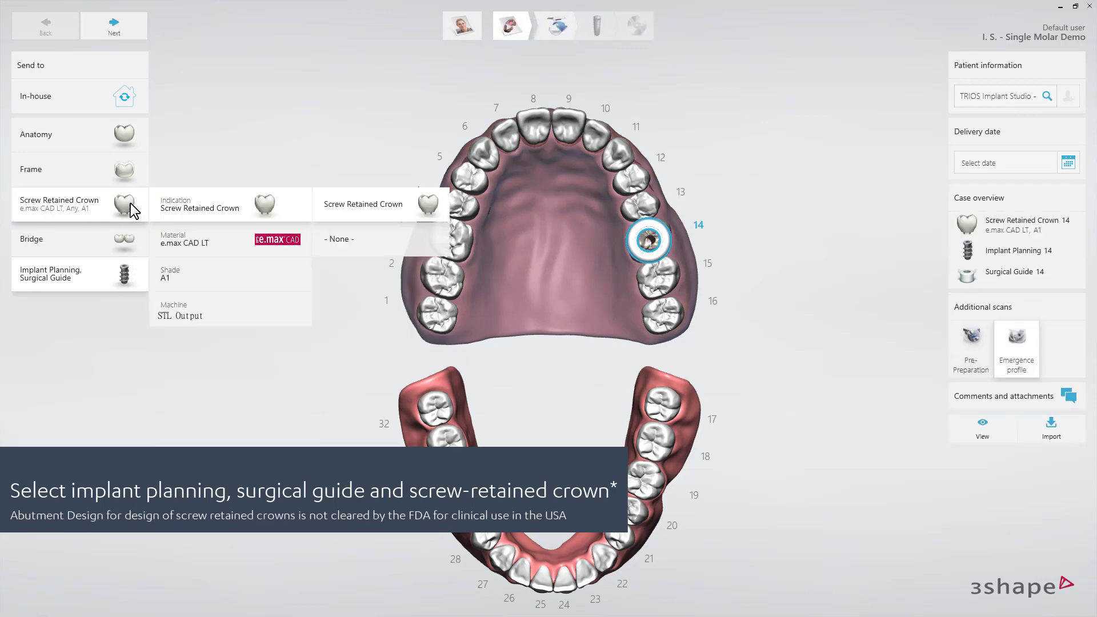
left_click(346, 211)
left_click(355, 238)
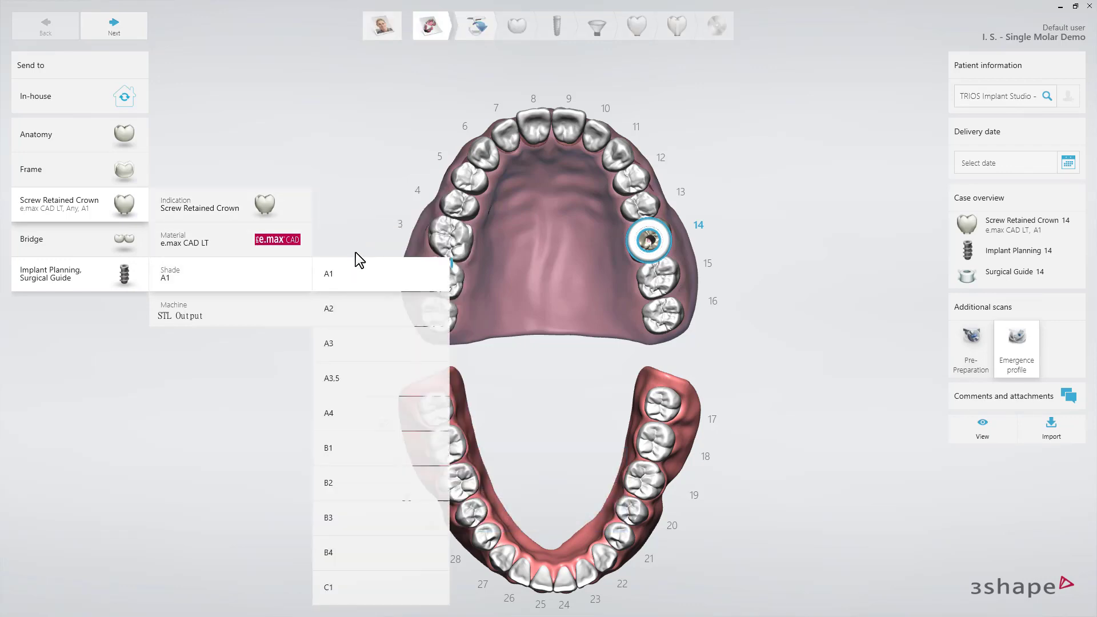
left_click(350, 338)
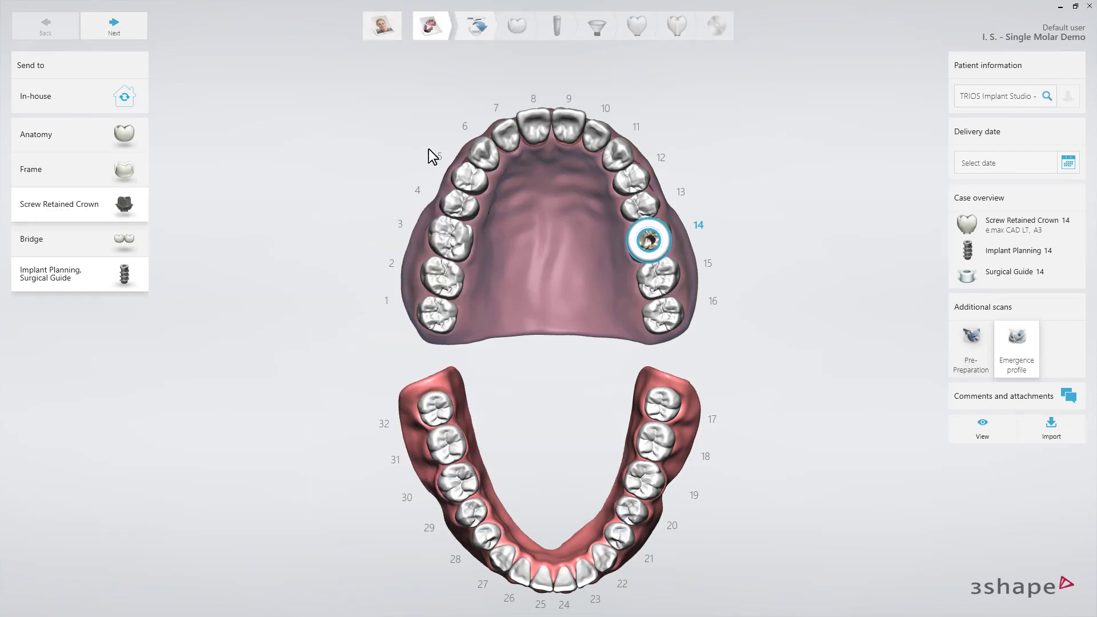
- Import the Upper Jaw surface scan file and the patient CT scan, then go to anatomy design
left_click(485, 19)
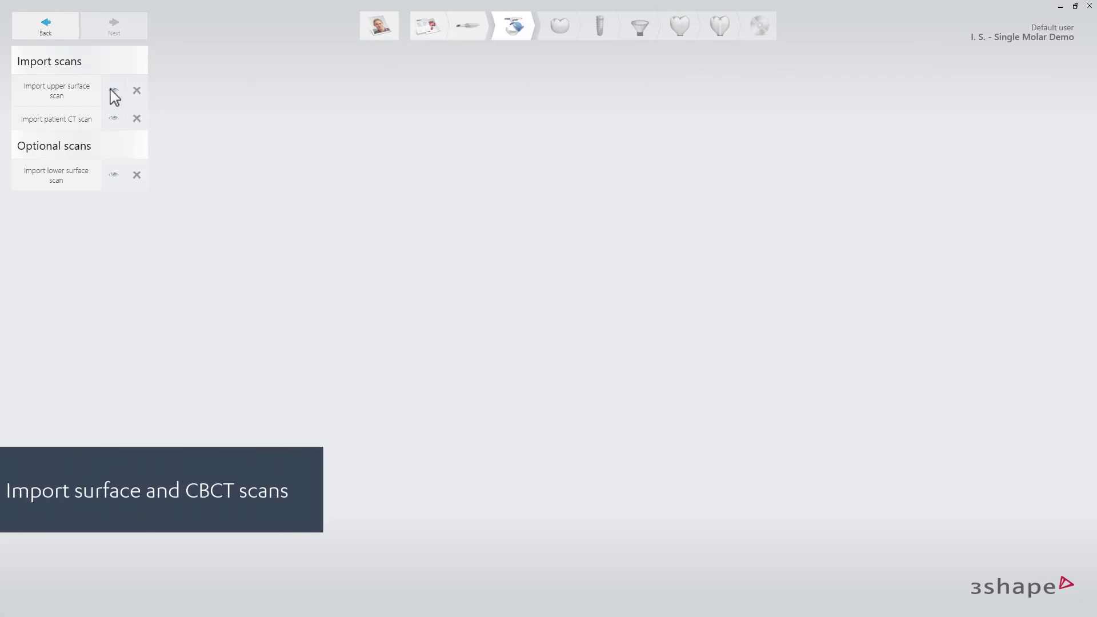
left_click(81, 98)
double_click(323, 143)
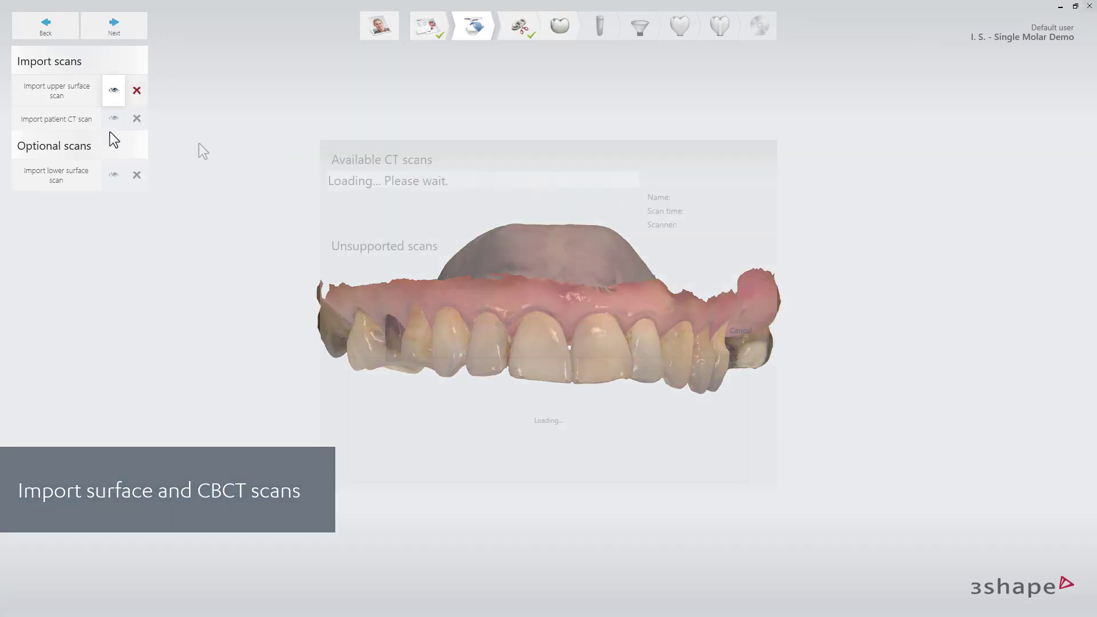
left_click(706, 329)
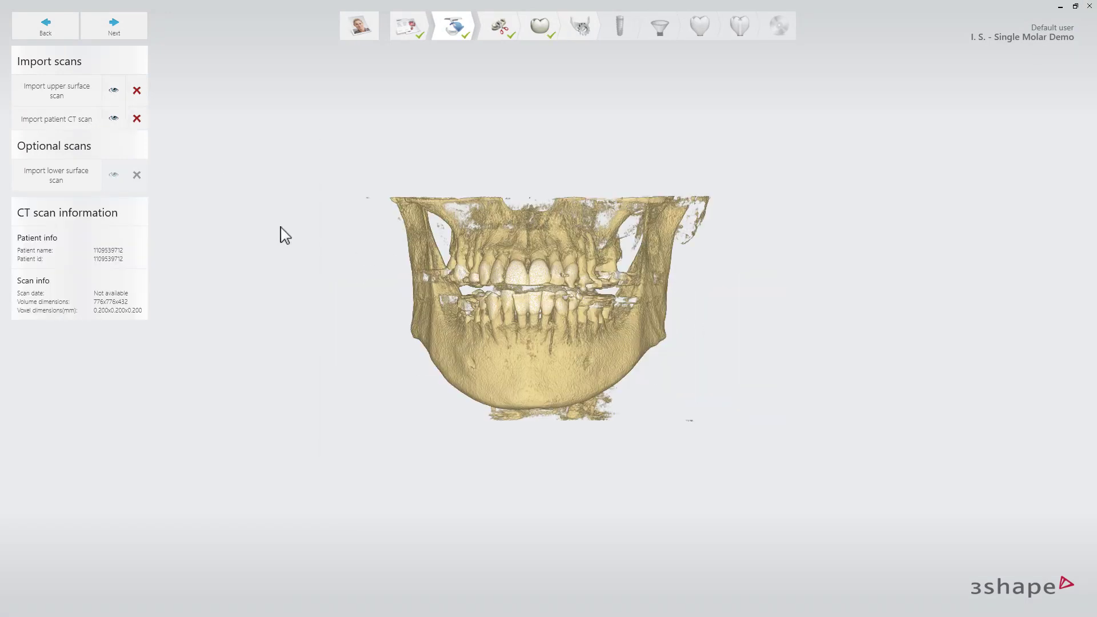
left_click(72, 186)
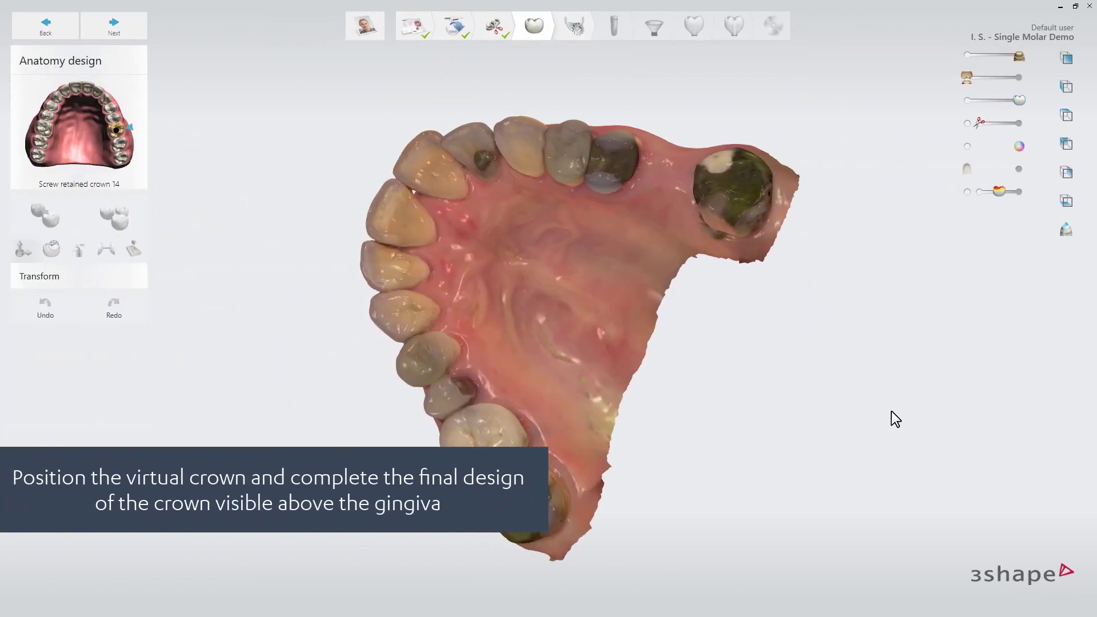
- Place the virtual crown on tooth 14, then undo the last crown adjustment
left_click(663, 174)
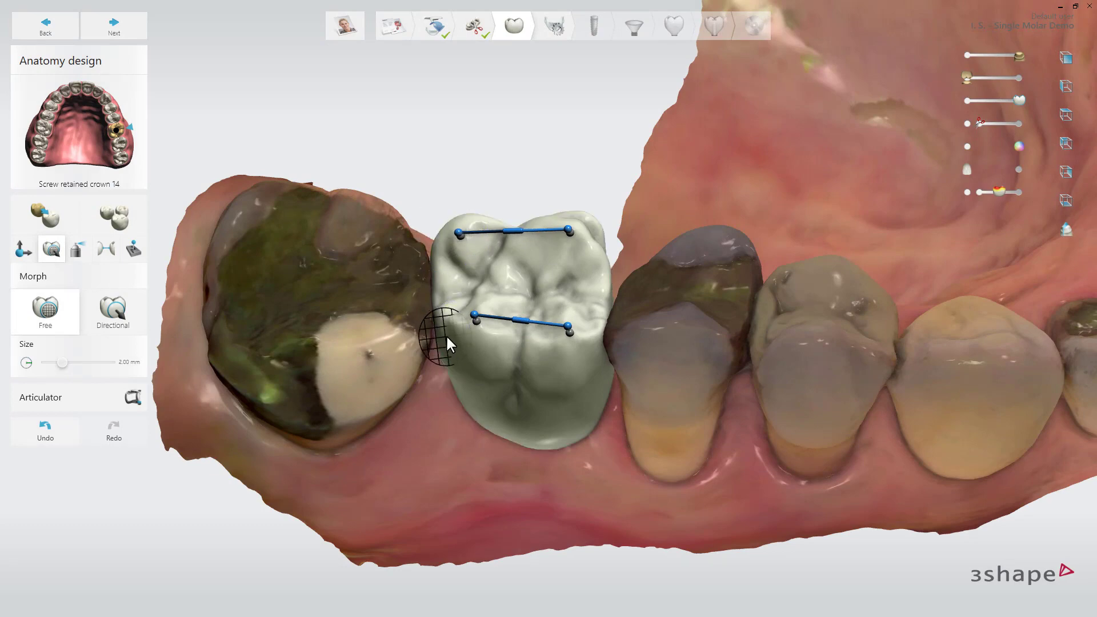
key("ctrl+z")
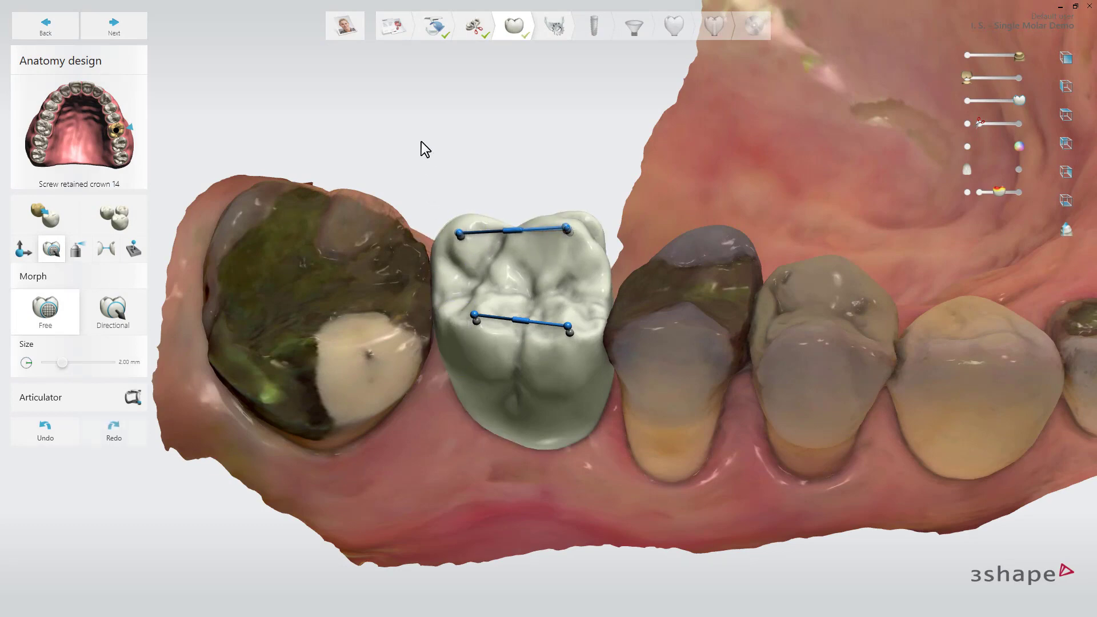
- Crop the CT volume inward around the jaws to 596x494x402
left_click(142, 33)
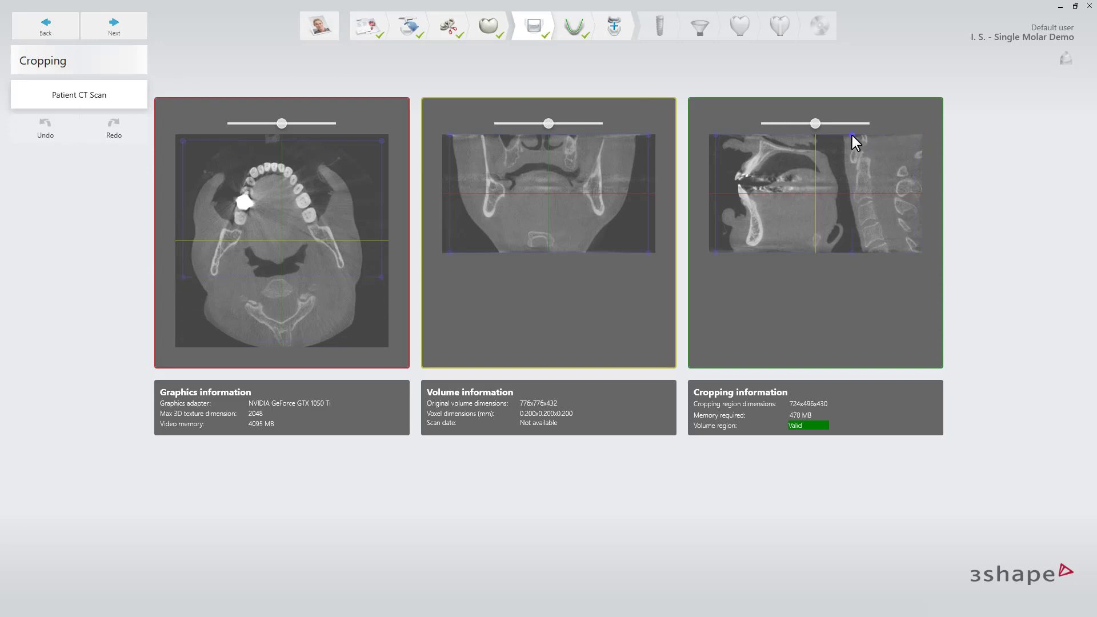
left_click_drag(548, 123, 524, 123)
left_click_drag(451, 136, 462, 136)
left_click_drag(650, 136, 634, 135)
left_click_drag(464, 252, 463, 246)
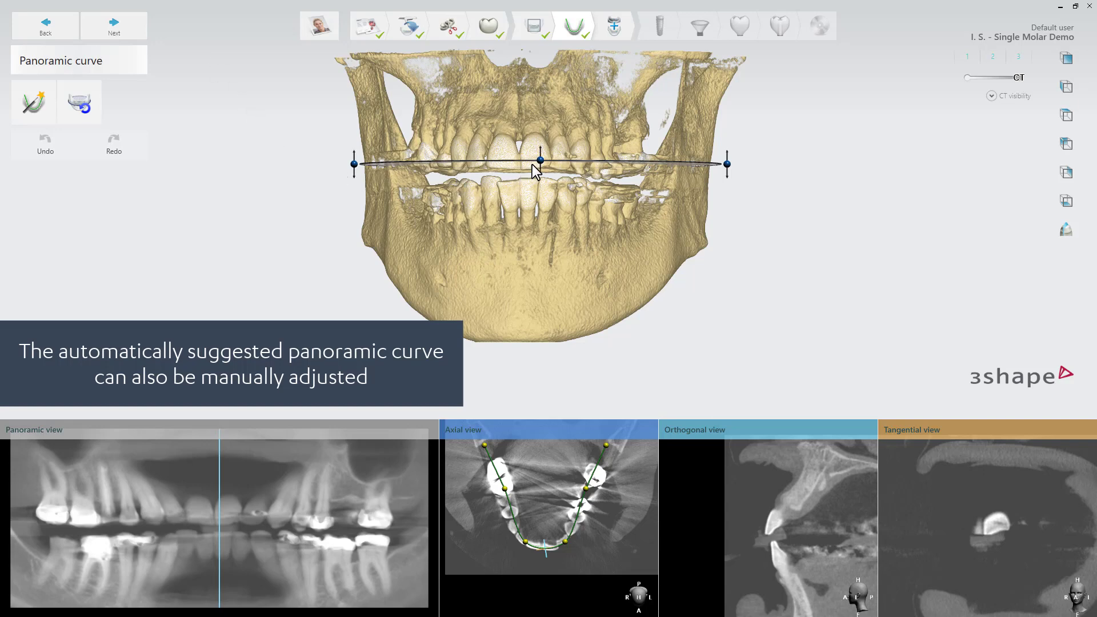
- Lift the panoramic curve's middle handle onto the upper teeth and continue to scan alignment
left_click_drag(541, 161, 541, 135)
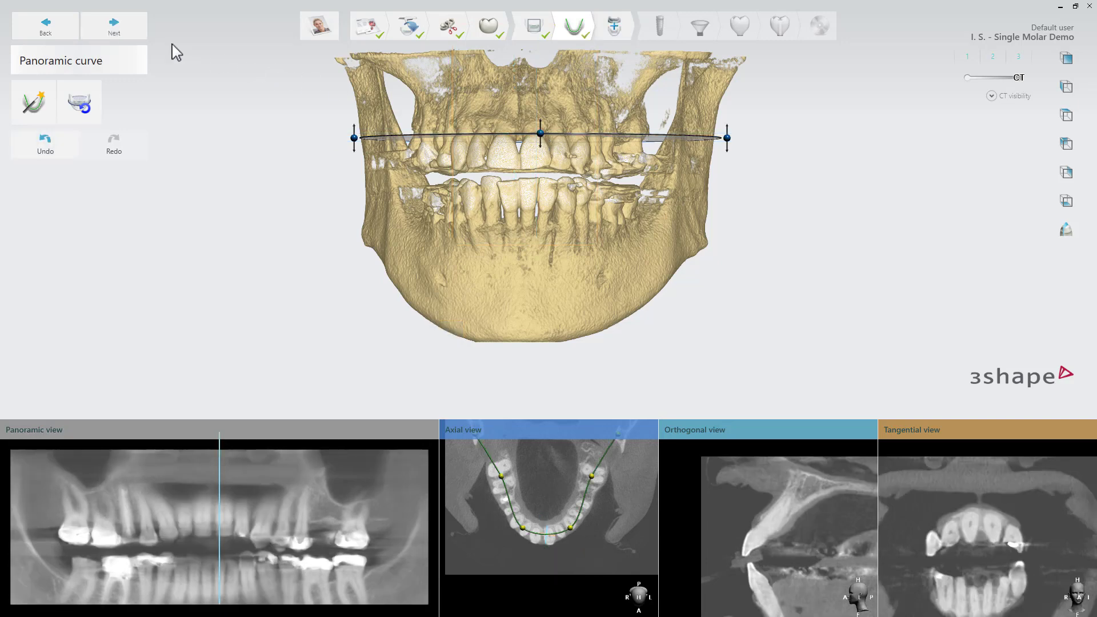
left_click(144, 32)
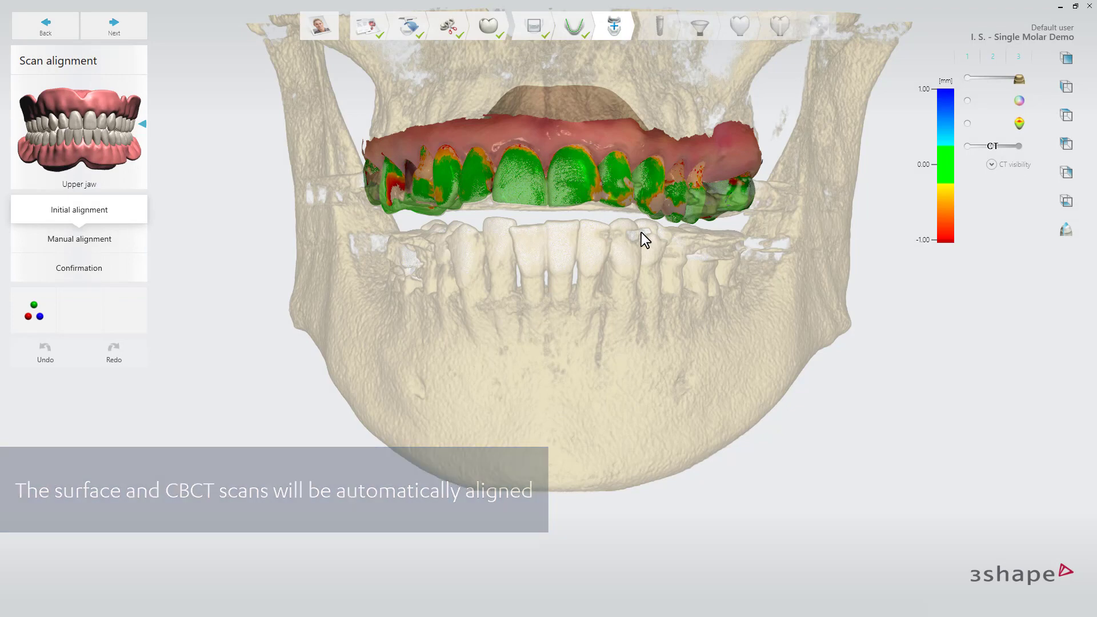
- Check the deviation colour map and confirm the upper scan's alignment with the CT
left_click(969, 125)
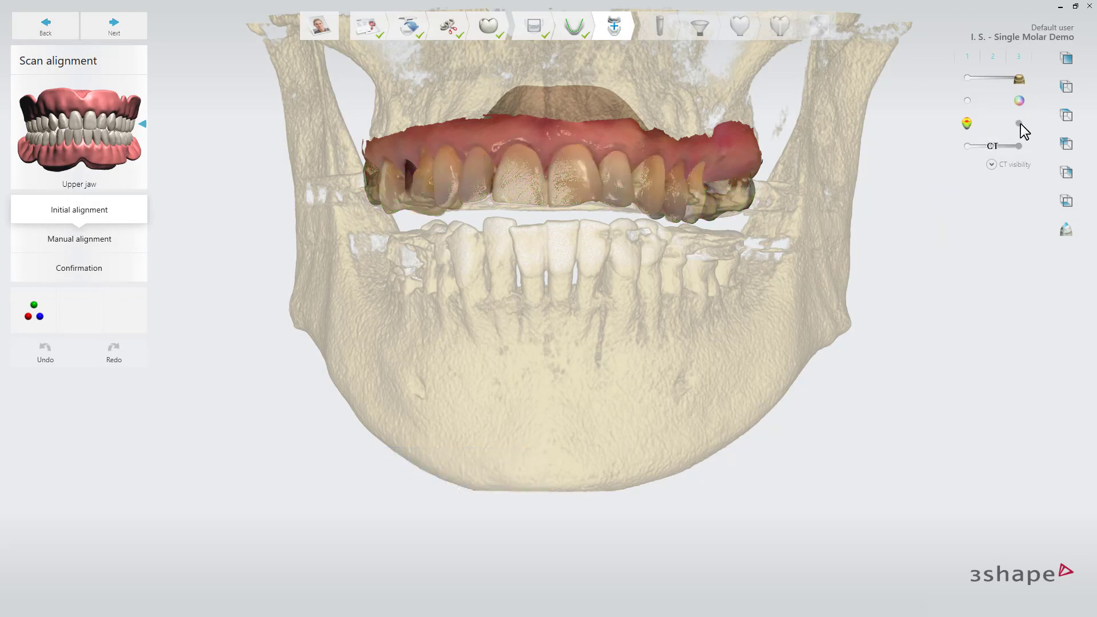
left_click(1020, 124)
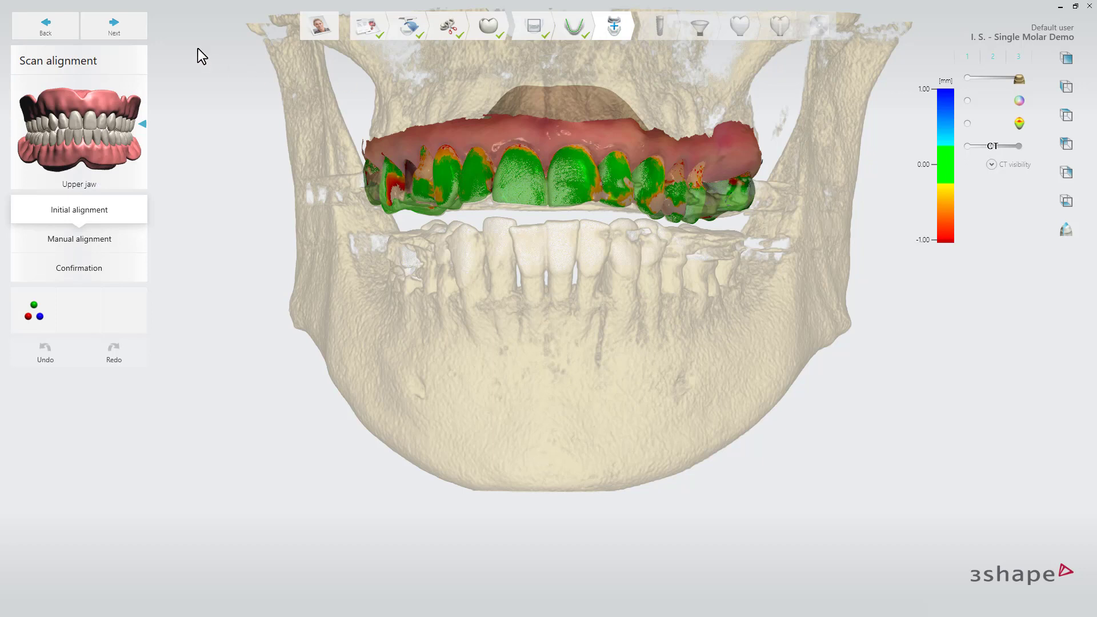
left_click(139, 26)
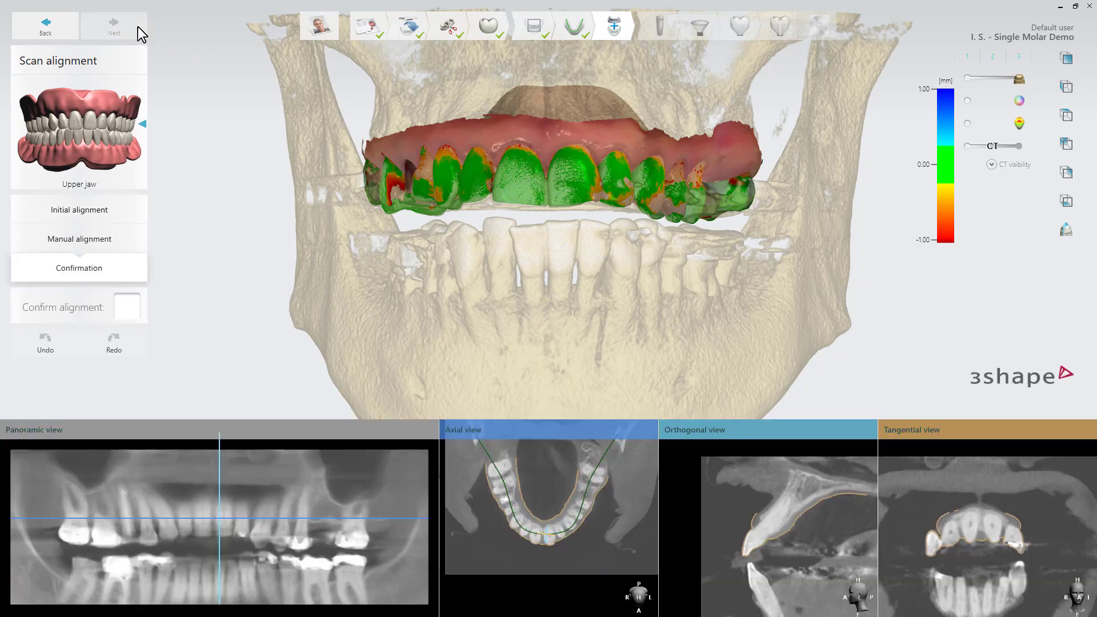
left_click(122, 303)
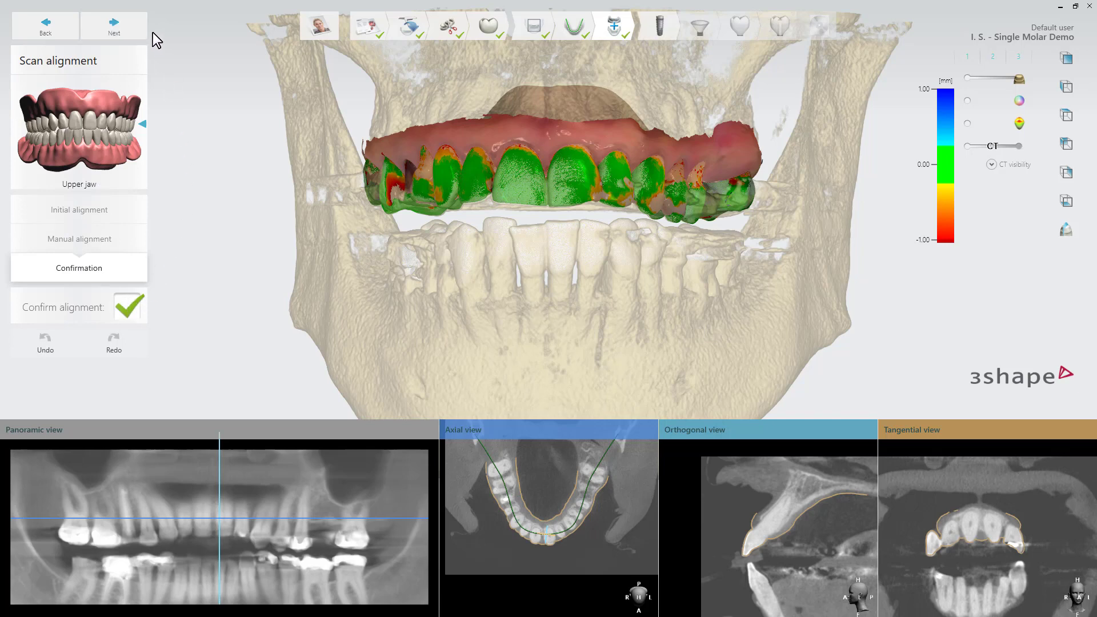
left_click(147, 30)
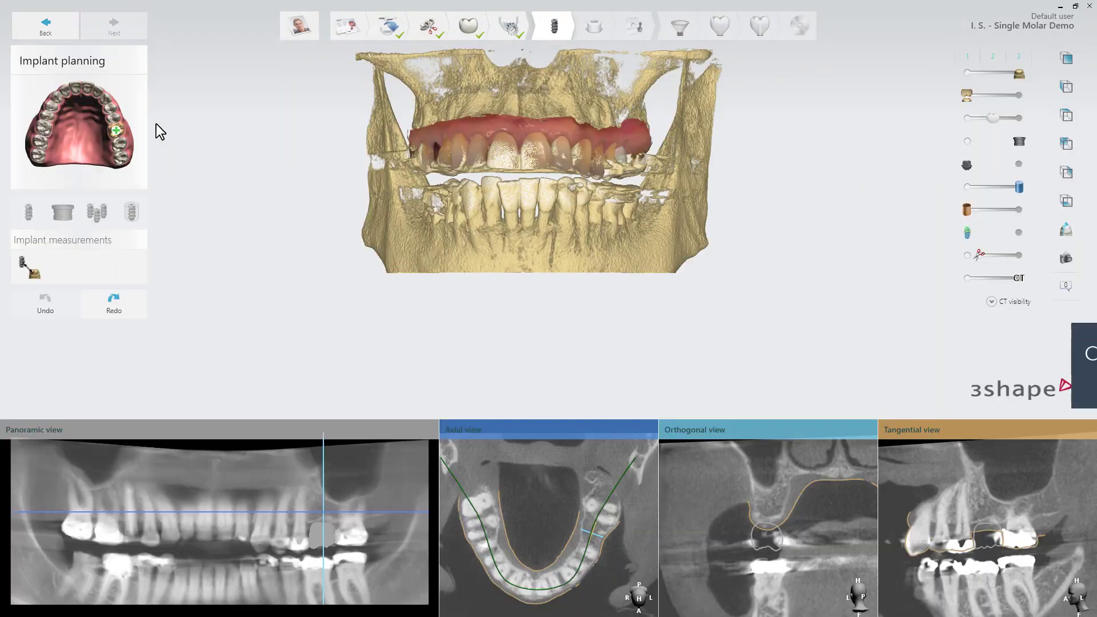
- Place a 4.1 × 8.0 mm Bone Level Roxolid SLActive Guided implant at tooth 14 and nudge it
left_click(116, 132)
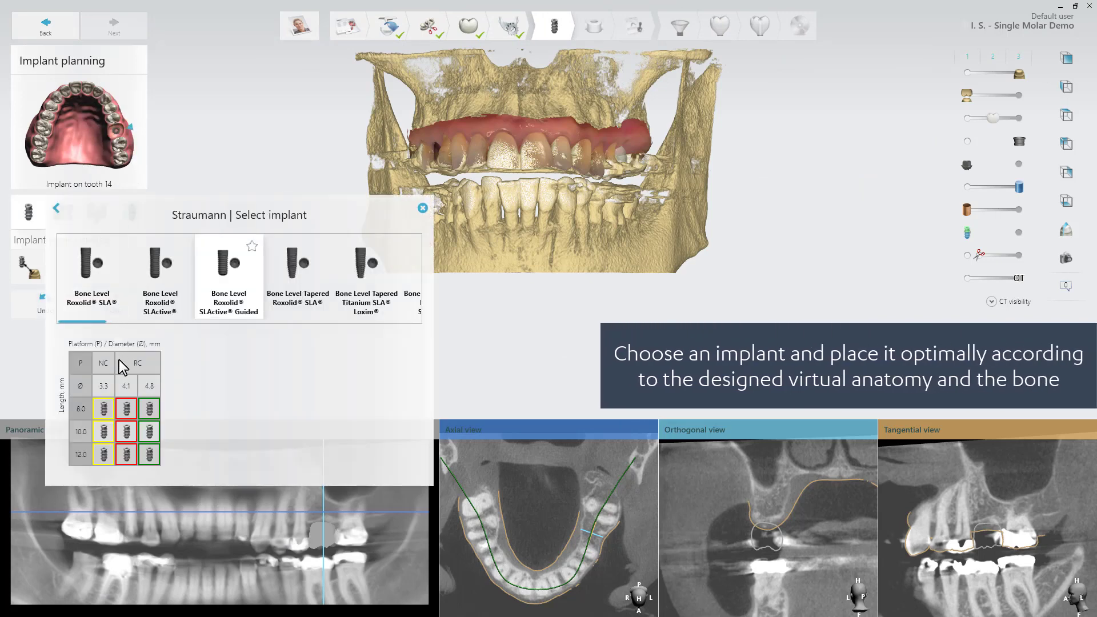
left_click(127, 409)
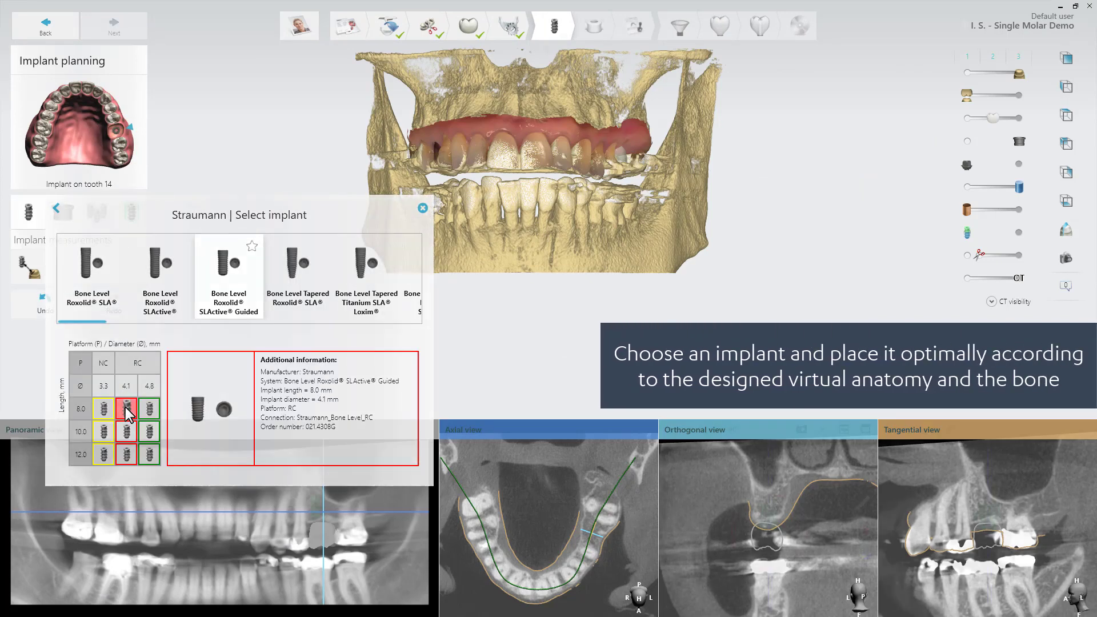
double_click(127, 409)
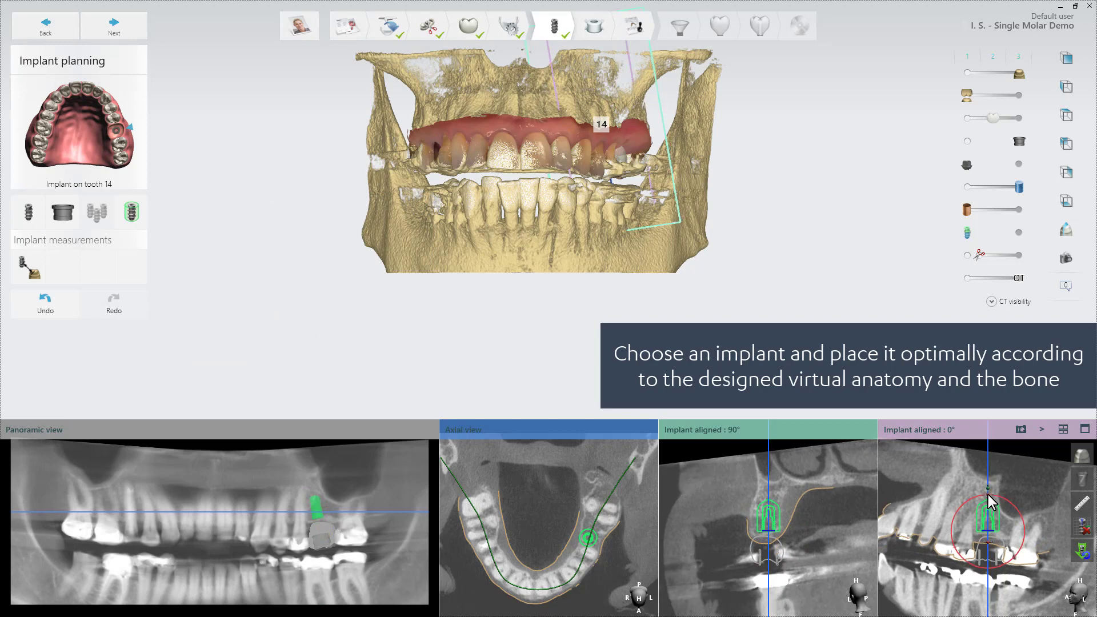
left_click_drag(589, 539, 593, 544)
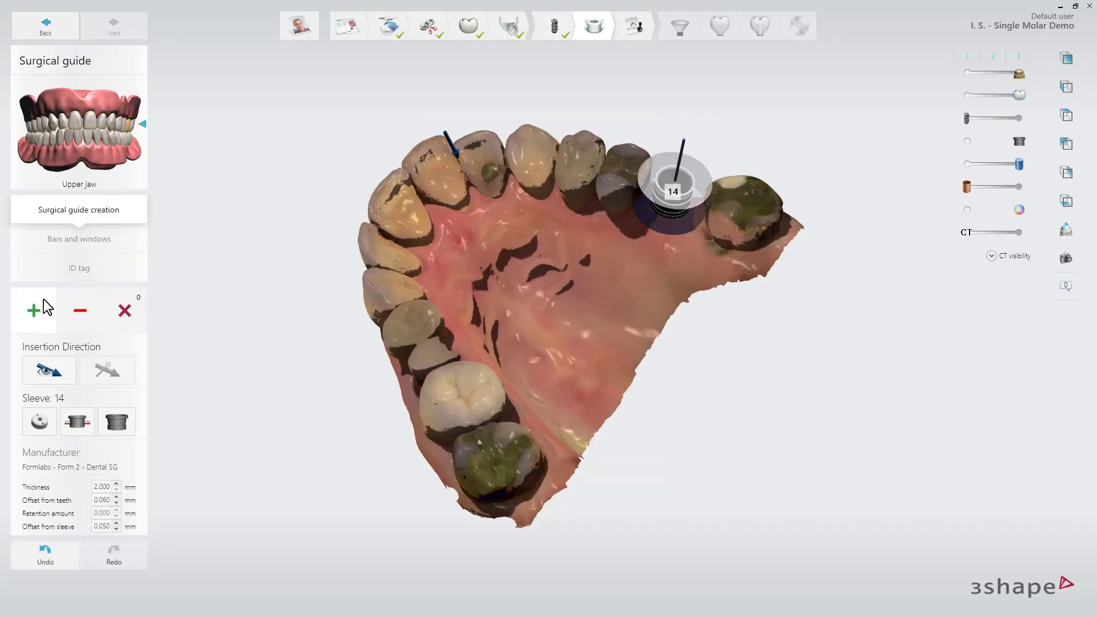
- Create the upper-jaw surgical guide with the 3Shape ID tag on its support bar
left_click(43, 299)
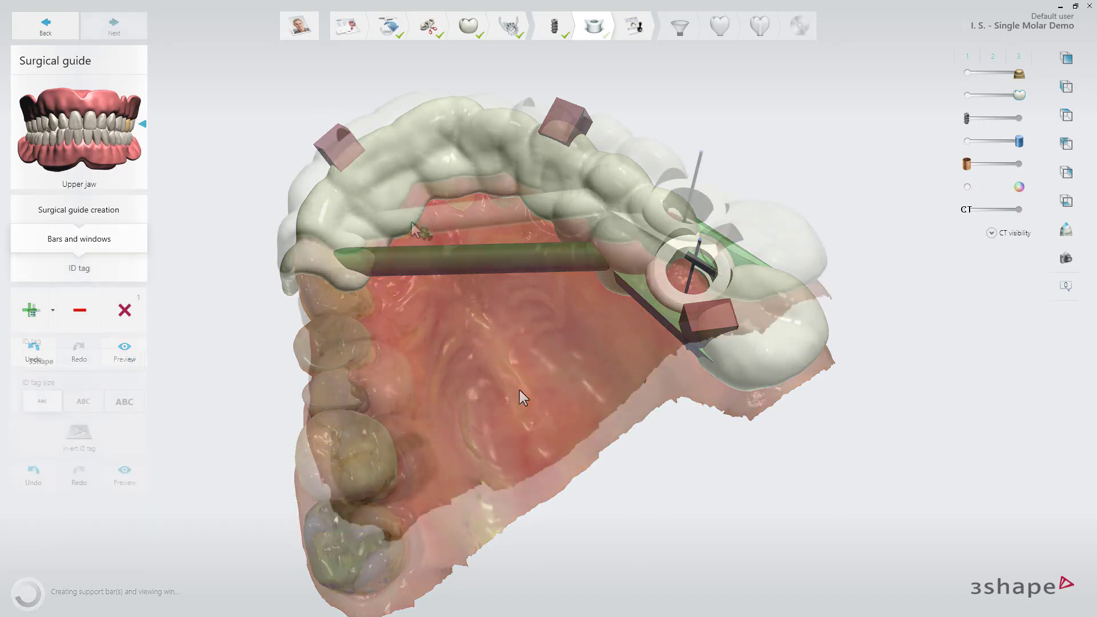
left_click(416, 219)
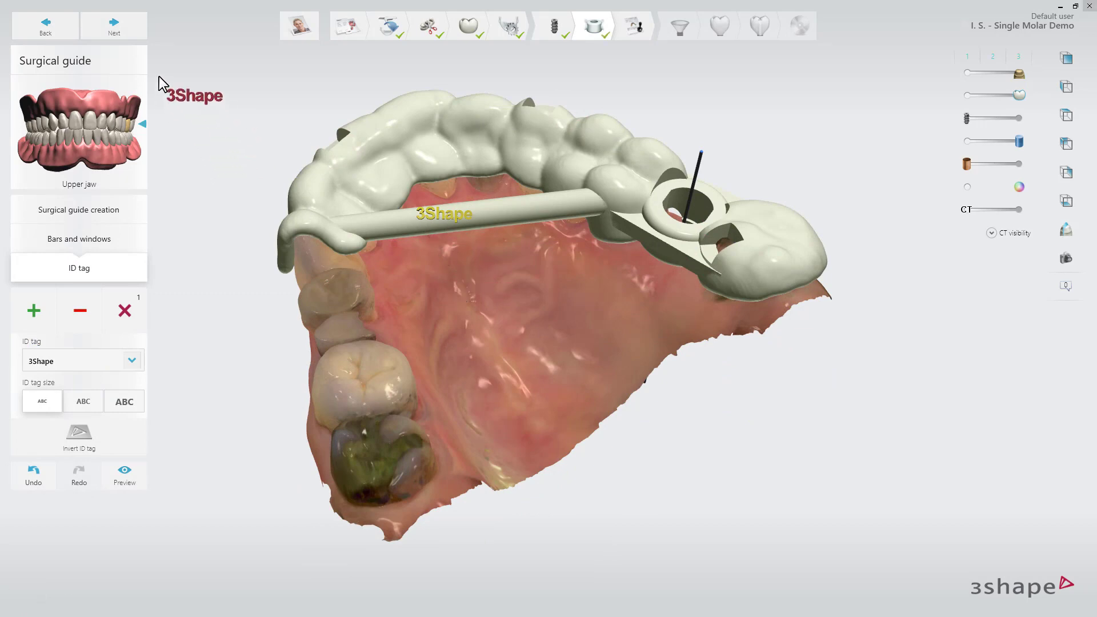
left_click(142, 34)
- Approve the implant planning and the surgical guide design
left_click(783, 289)
left_click(621, 333)
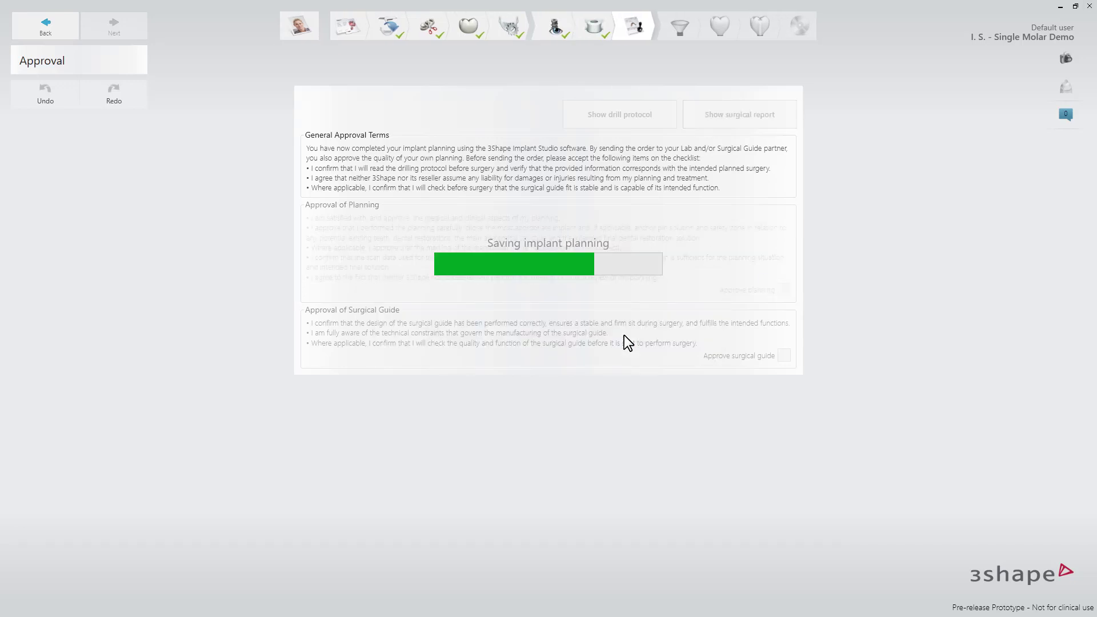
left_click(784, 355)
left_click(611, 337)
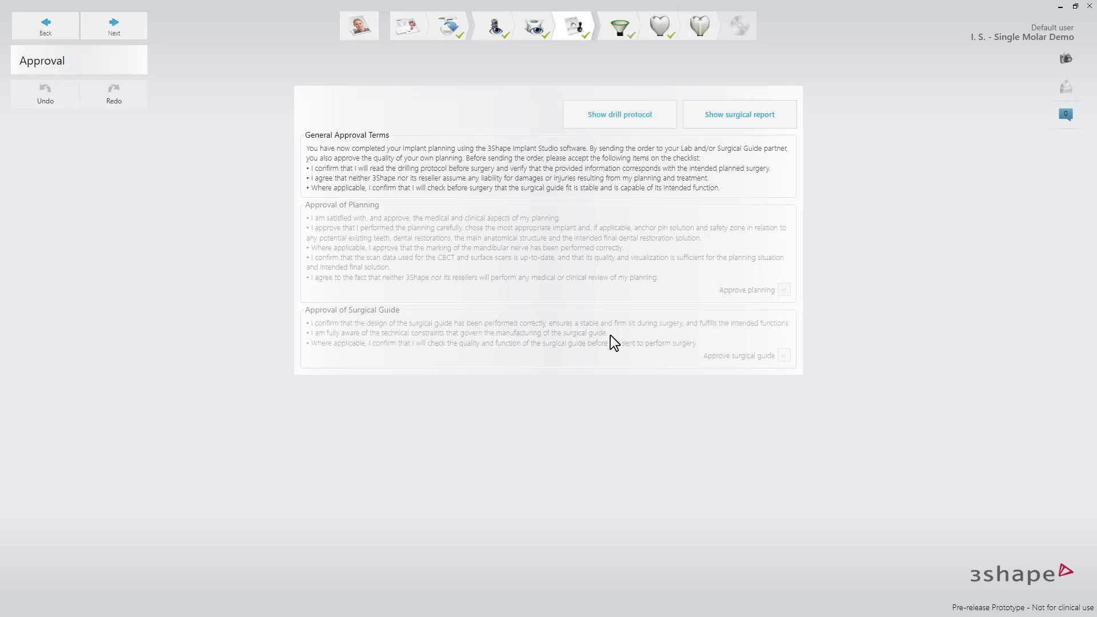
left_click(139, 32)
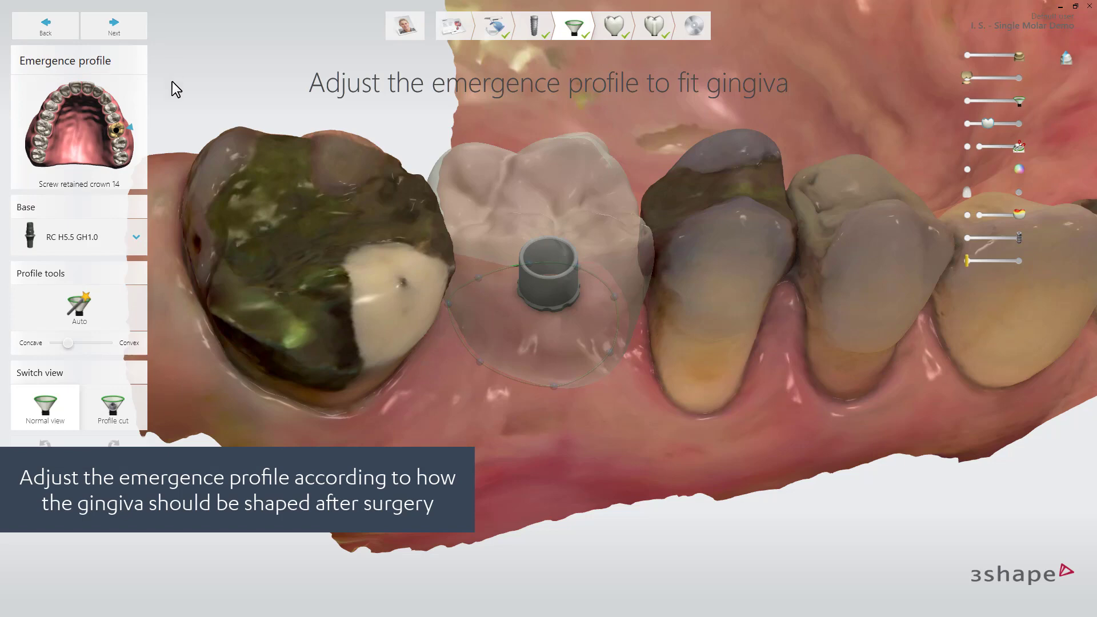
- Keep the Straumann RC H5.5 GH1.0 Ti-base for crown 14 and turn the jaw to an occlusal view
left_click(139, 240)
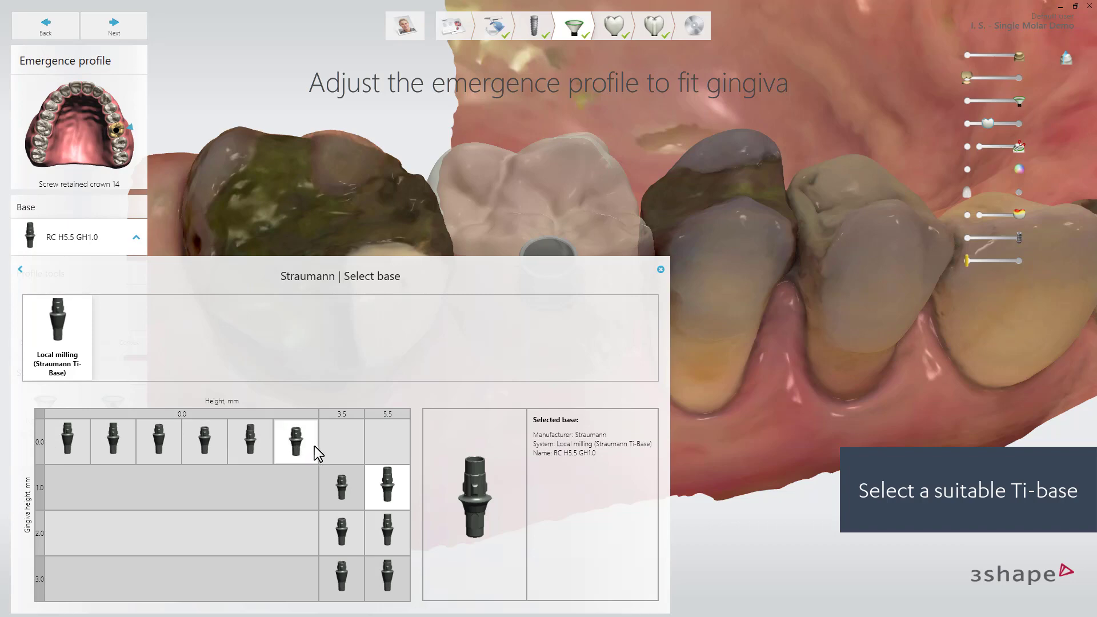
left_click(661, 269)
right_click_drag(660, 268, 729, 350)
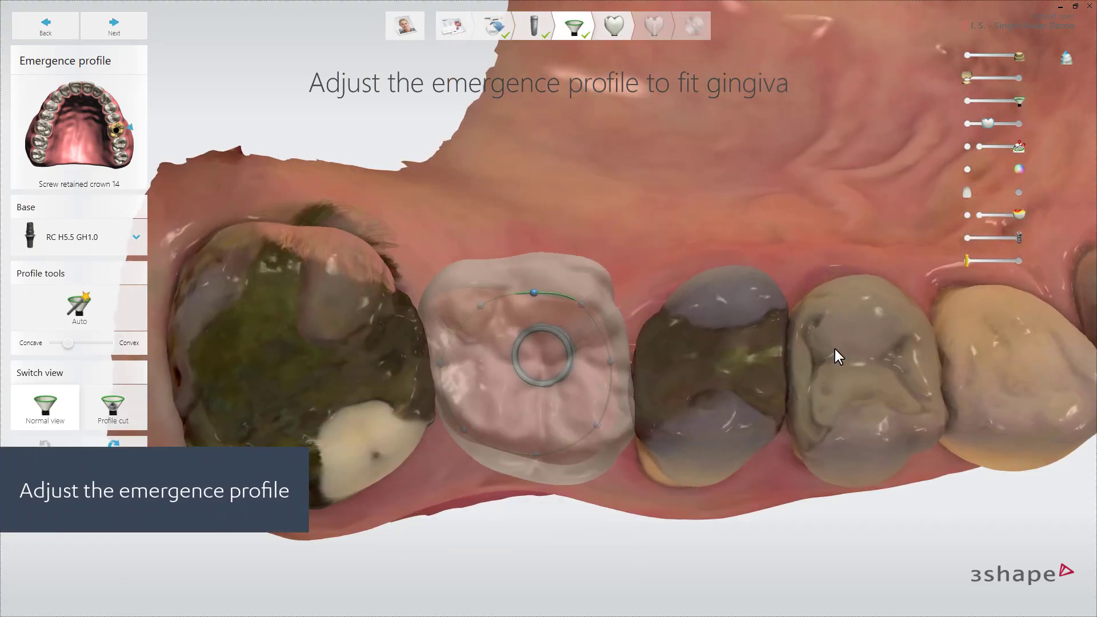
- Reshape emergence profile points around the implant, undoing a wrong centre-handle move
mouse_move(586, 308)
left_click_drag(584, 306, 590, 309)
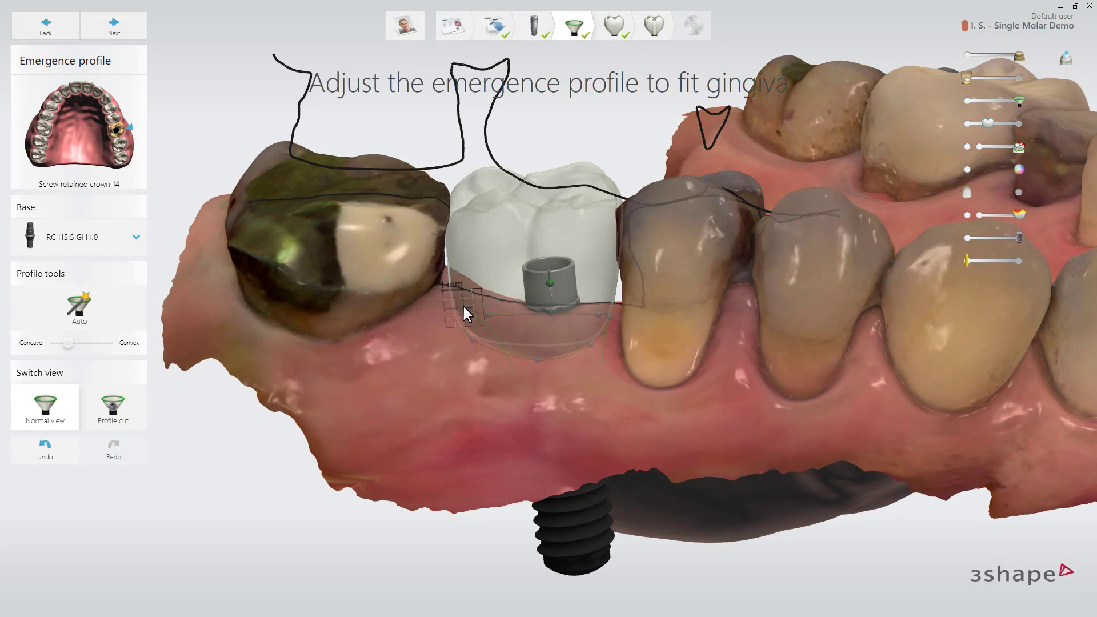
left_click(463, 307)
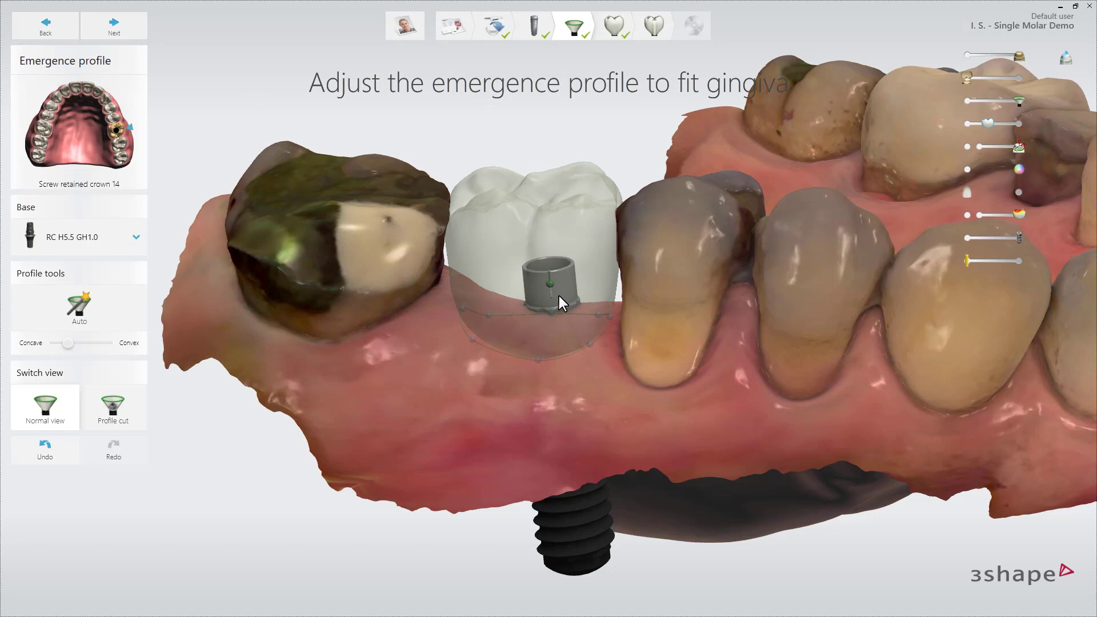
mouse_move(549, 283)
left_mouse_down()
mouse_move(547, 264)
mouse_move(548, 288)
mouse_move(551, 263)
mouse_move(552, 274)
left_mouse_up()
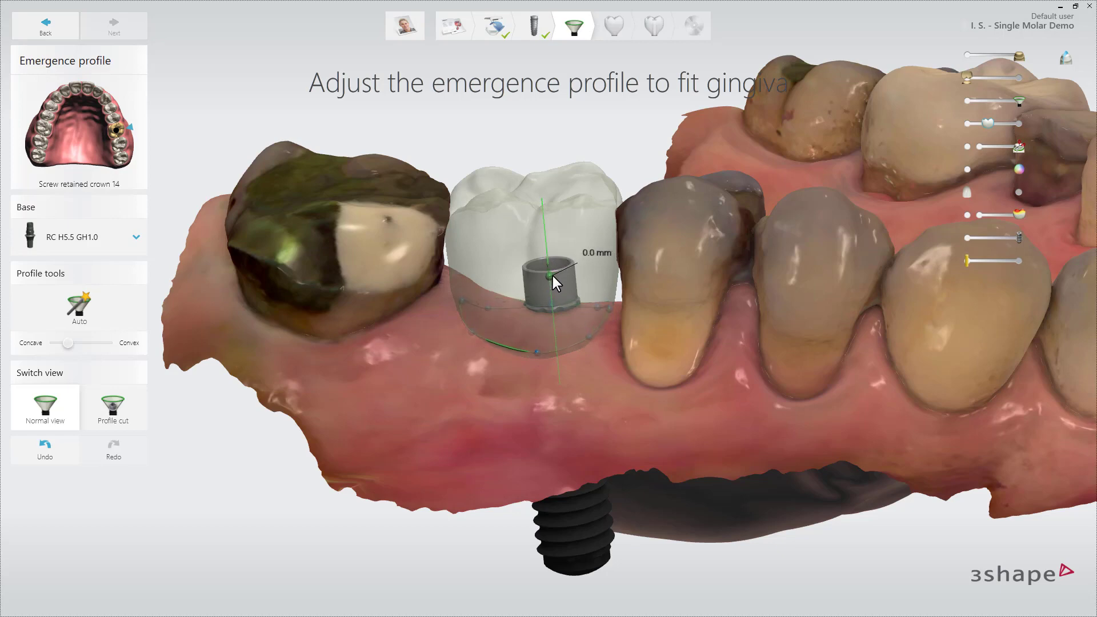
left_click(45, 454)
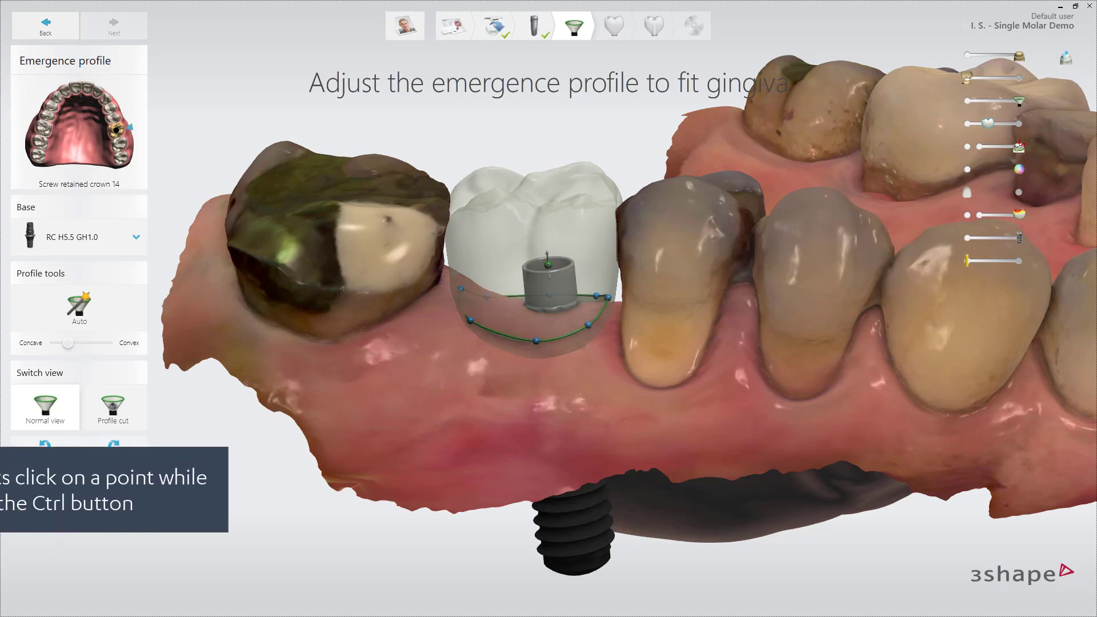
- Select all emergence profile points, lower them together, and show the profile cut
mouse_move(540, 368)
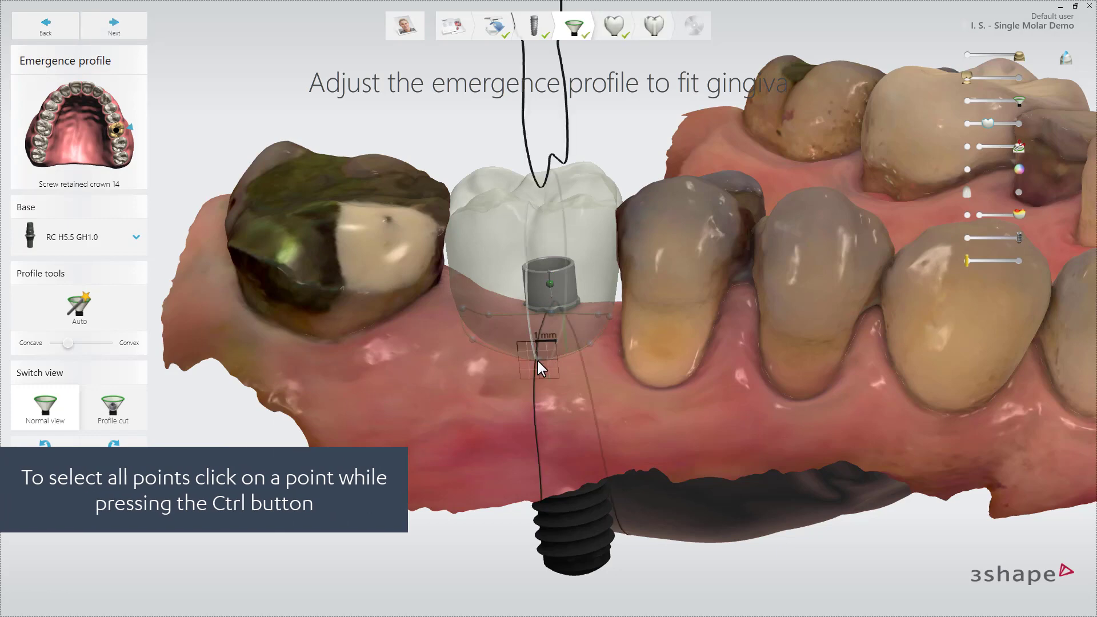
left_click(540, 352, "ctrl")
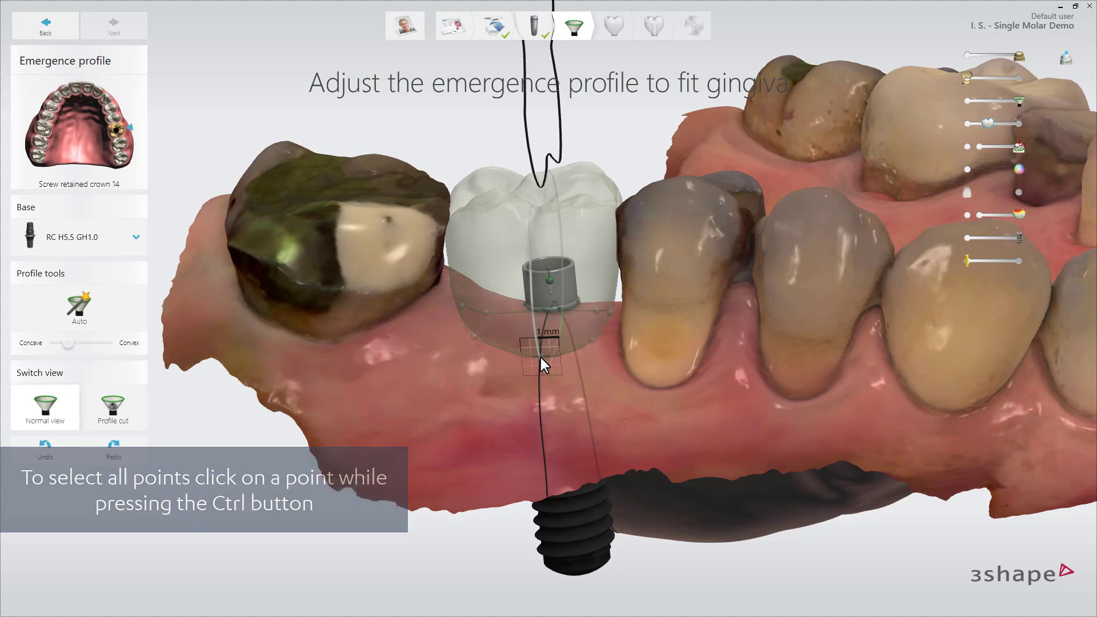
left_click_drag(541, 358, 536, 361)
right_click_drag(640, 238, 634, 333)
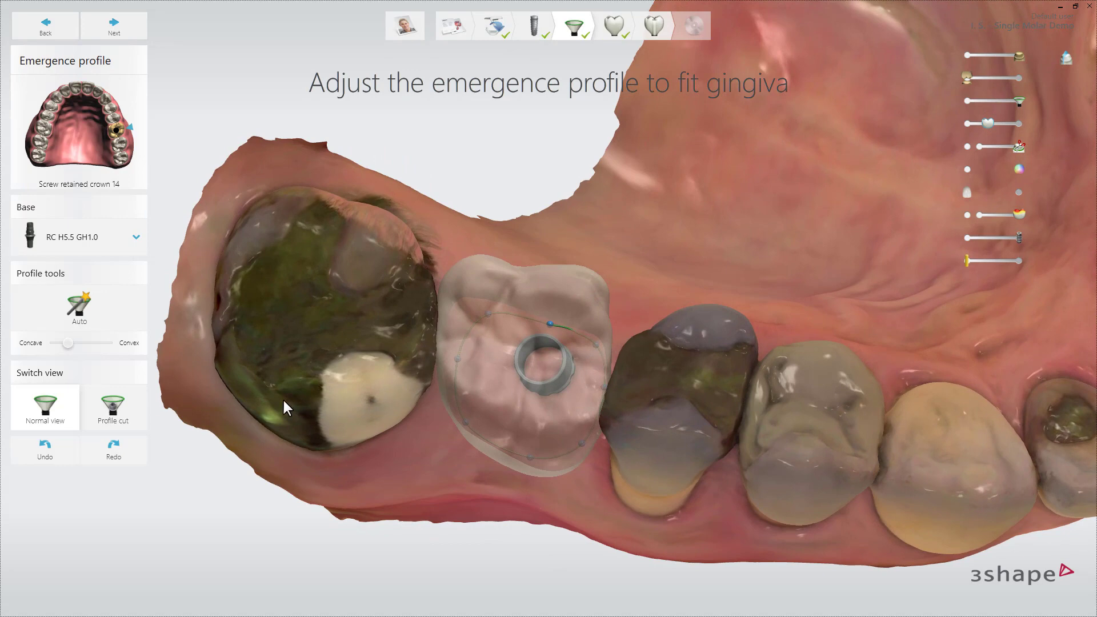
left_click(114, 405)
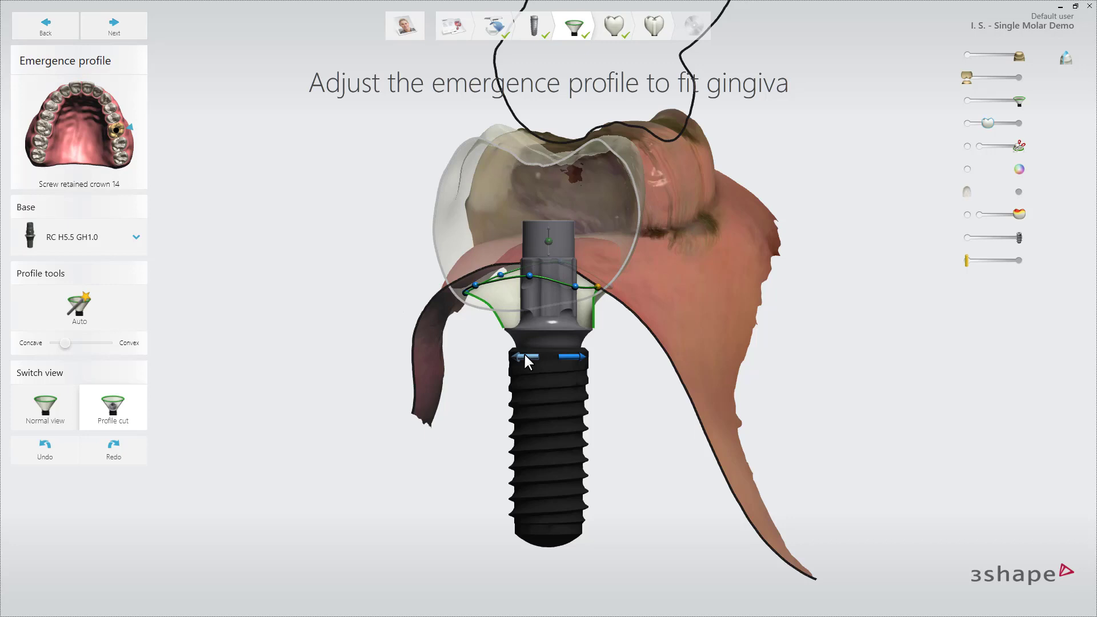
- Zoom and rotate the profile cut, then drag the outer control point toward the gingiva
scroll(526, 361, "up", 3)
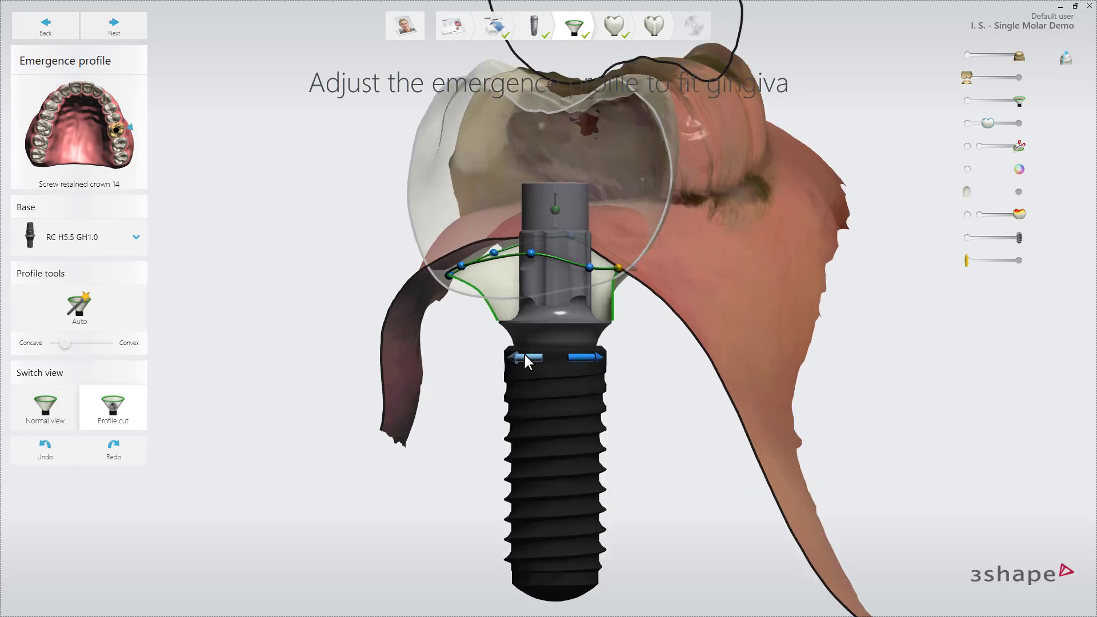
scroll(526, 361, "up", 1)
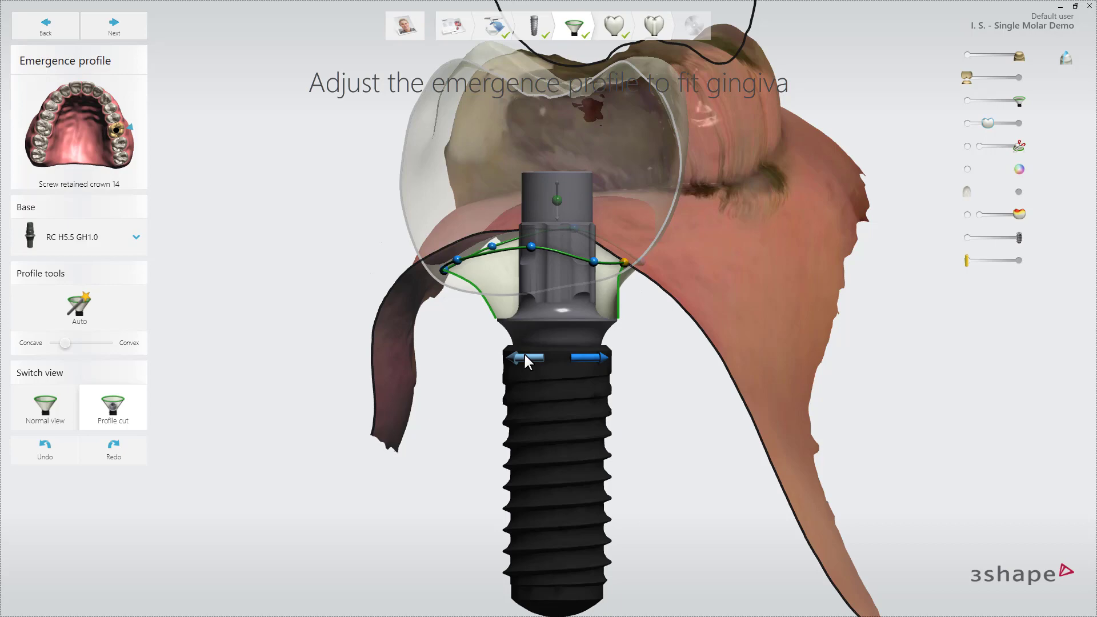
right_click_drag(525, 361, 523, 378)
scroll(526, 382, "up", 2)
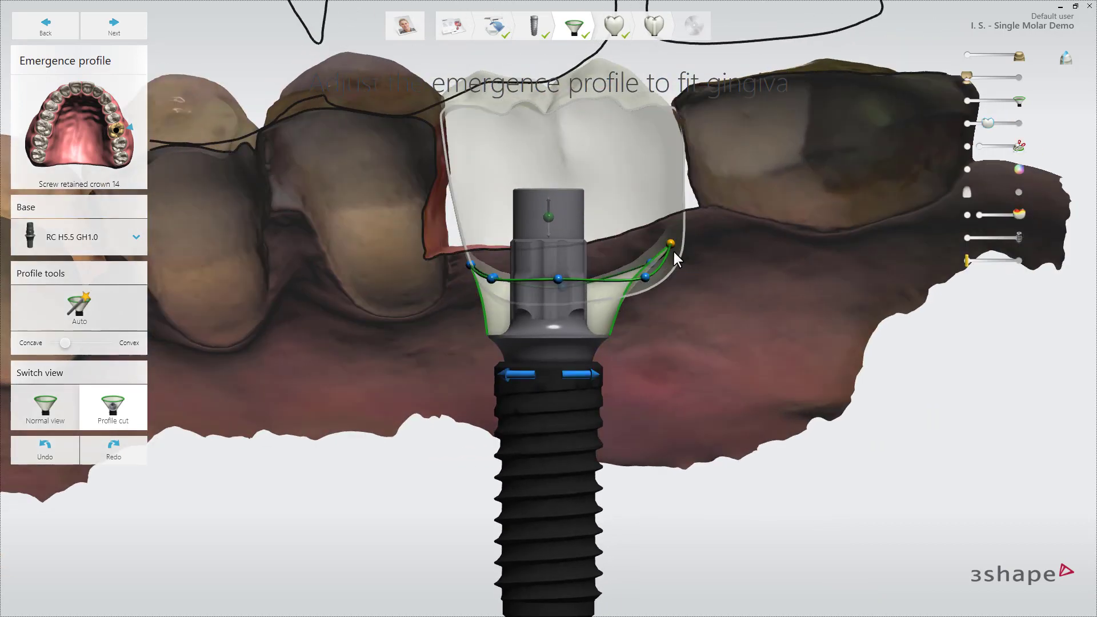
mouse_move(674, 249)
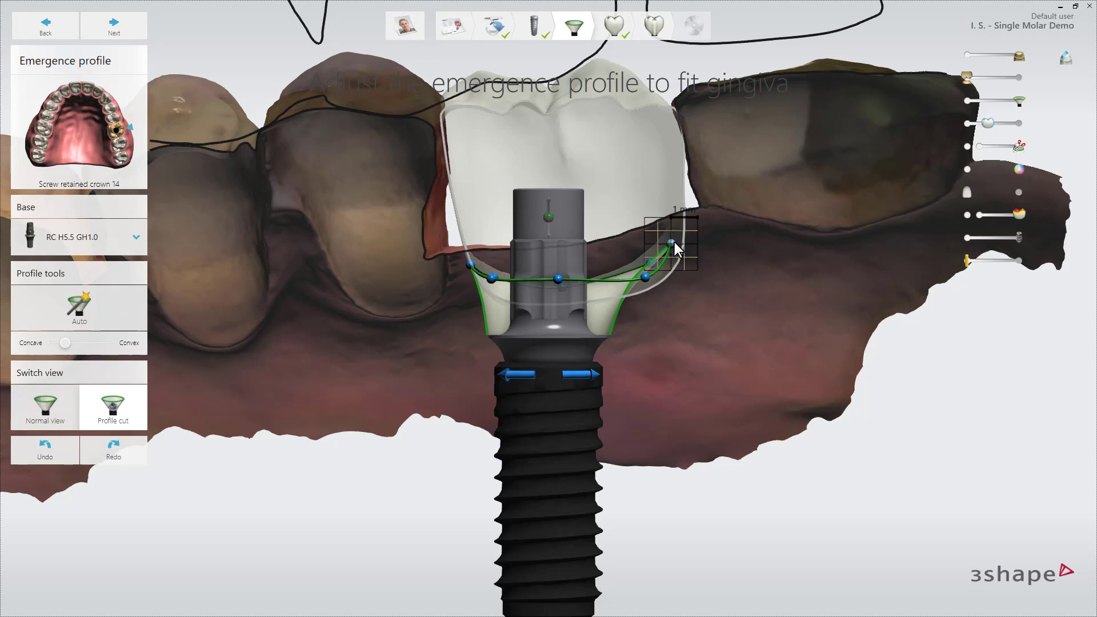
left_click(673, 245)
left_click_drag(673, 244, 671, 252)
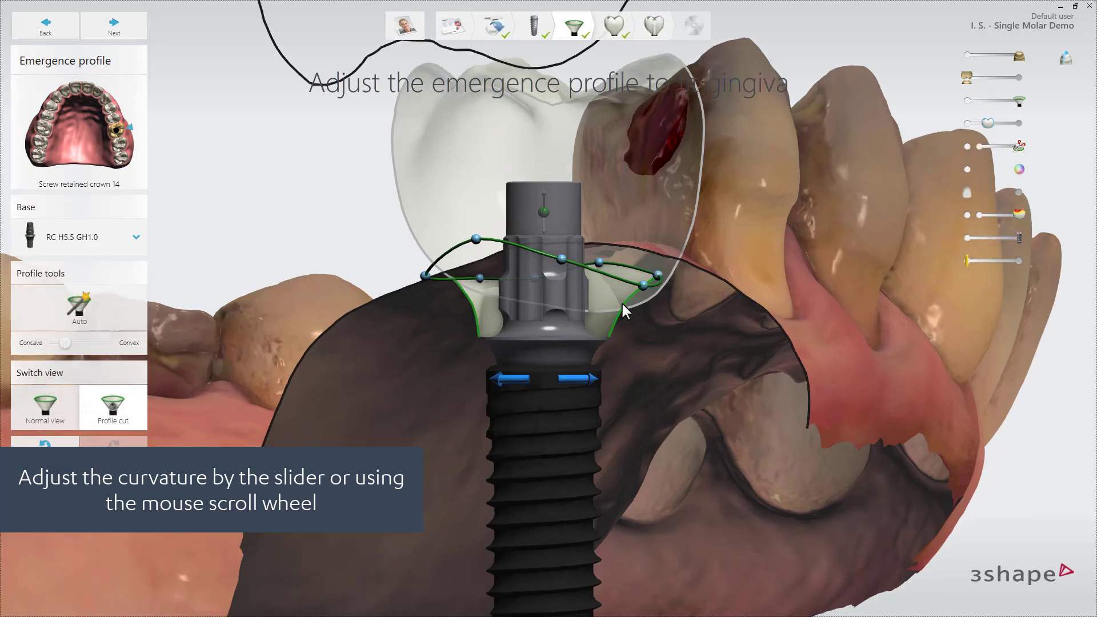
- Refine the curve's right and outer control points and accept the emergence profile
mouse_move(660, 280)
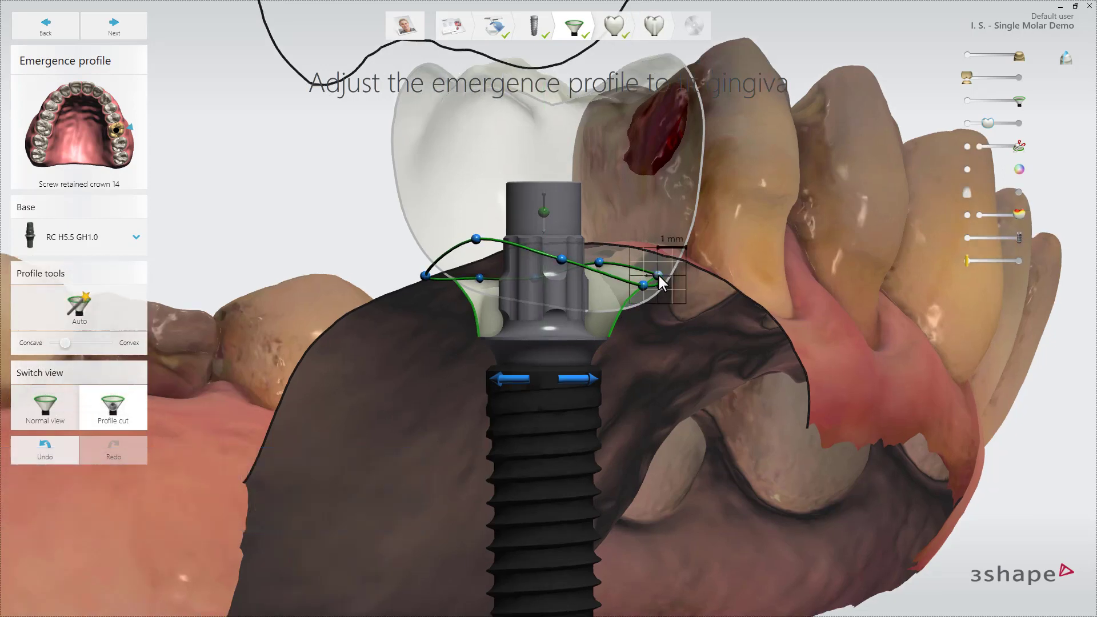
left_click(660, 280)
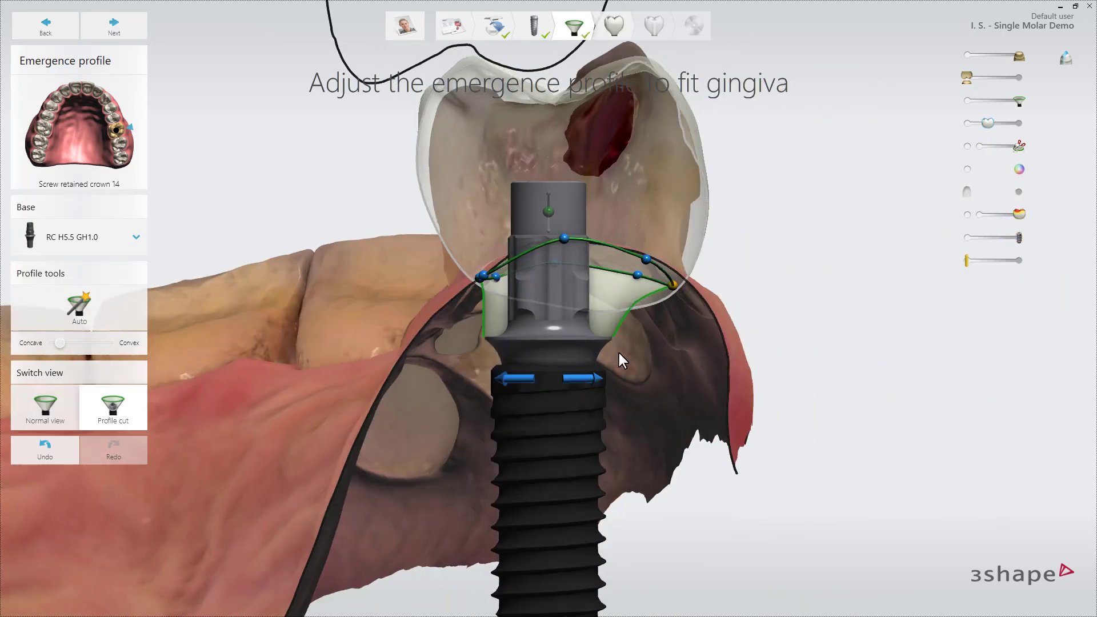
left_click(673, 289)
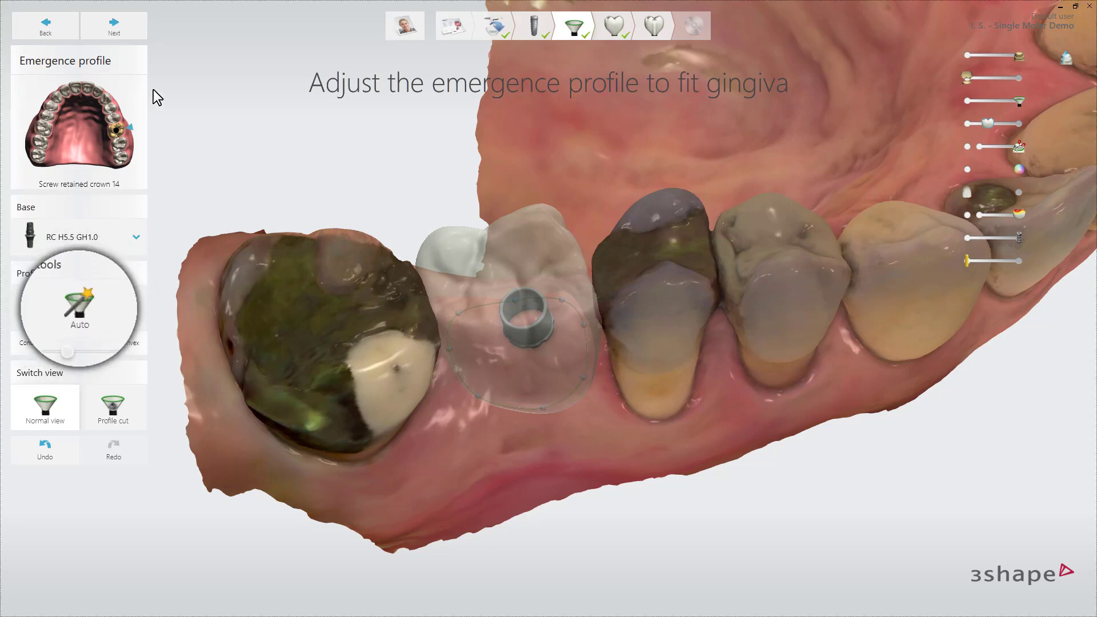
left_click(114, 28)
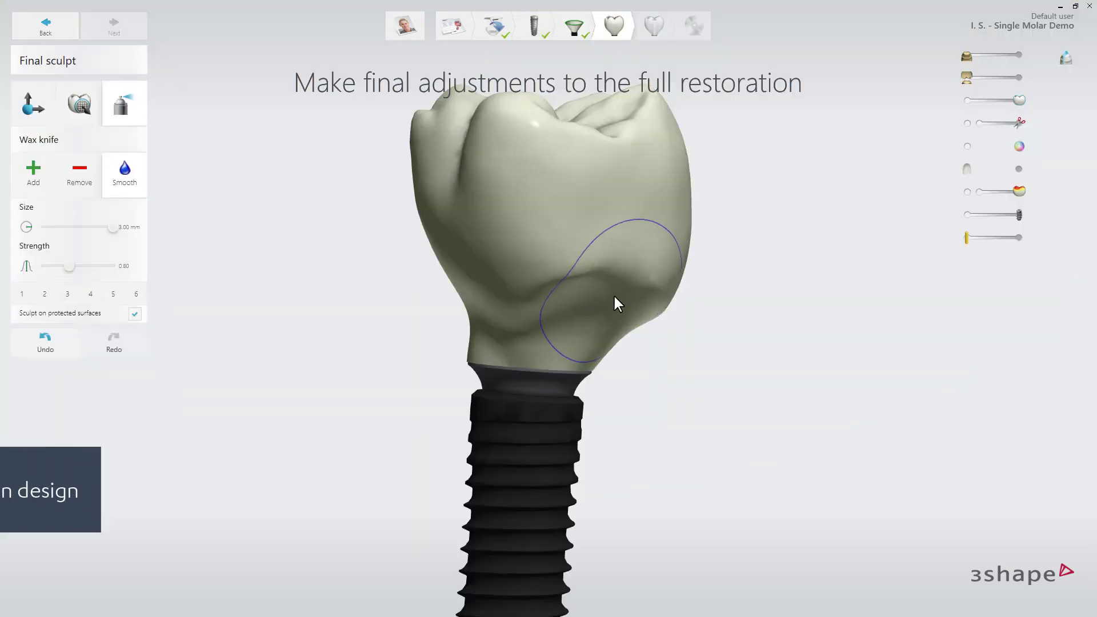
- Smooth the crown's upper and lower buccal surface, with protected-surface sculpting briefly off, and continue
mouse_move(534, 295)
left_mouse_down()
mouse_move(584, 271)
mouse_move(524, 280)
mouse_move(583, 273)
mouse_move(502, 324)
mouse_move(622, 287)
mouse_move(653, 296)
mouse_move(648, 274)
mouse_move(660, 299)
mouse_move(551, 285)
left_mouse_up()
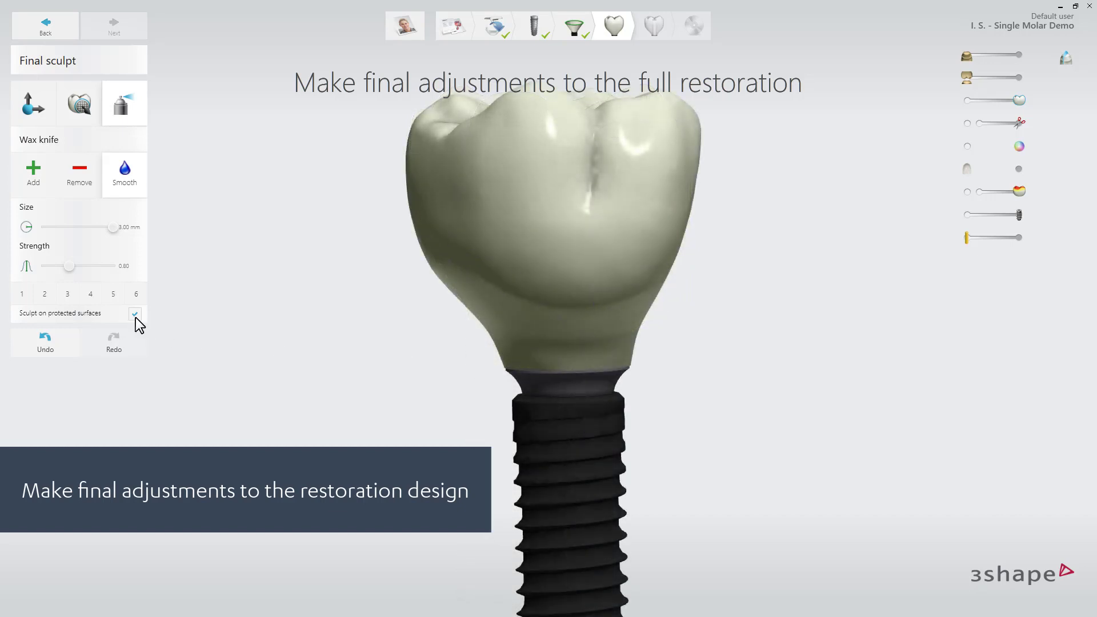
left_click(135, 315)
mouse_move(524, 257)
left_mouse_down()
mouse_move(602, 325)
mouse_move(485, 311)
mouse_move(580, 324)
mouse_move(646, 293)
mouse_move(499, 323)
mouse_move(515, 287)
mouse_move(661, 343)
left_mouse_up()
left_click(136, 314)
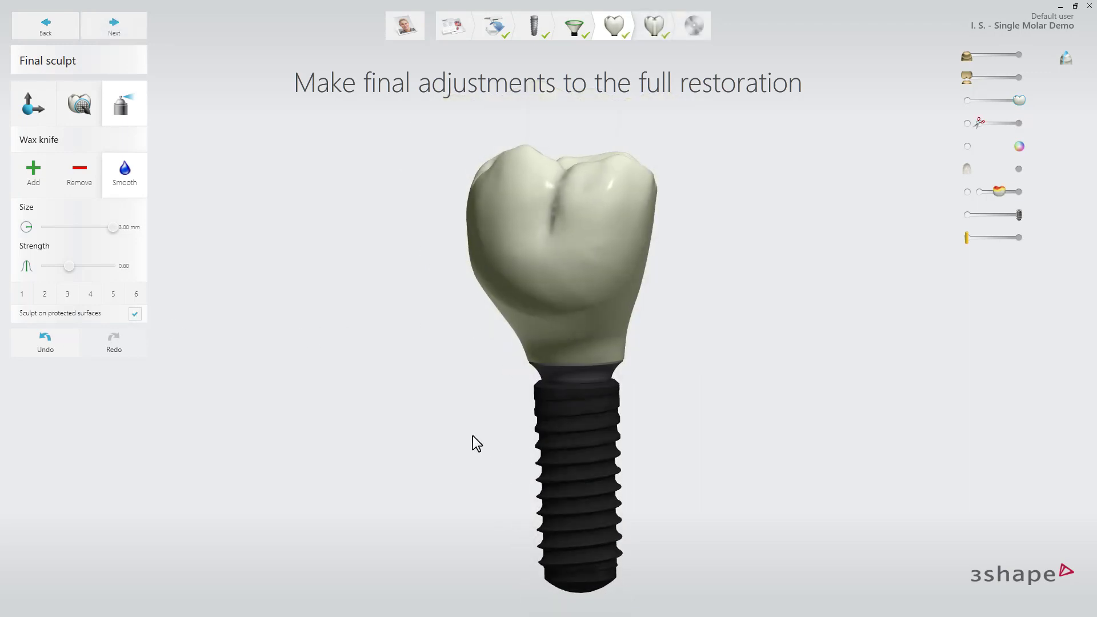
right_click_drag(444, 435, 289, 433)
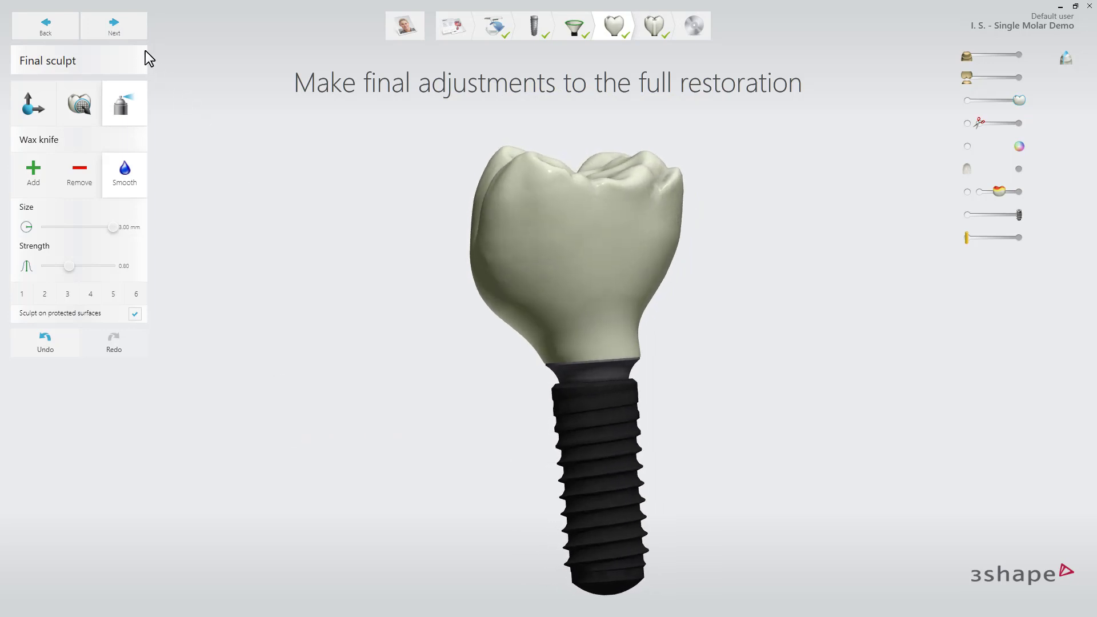
left_click(135, 35)
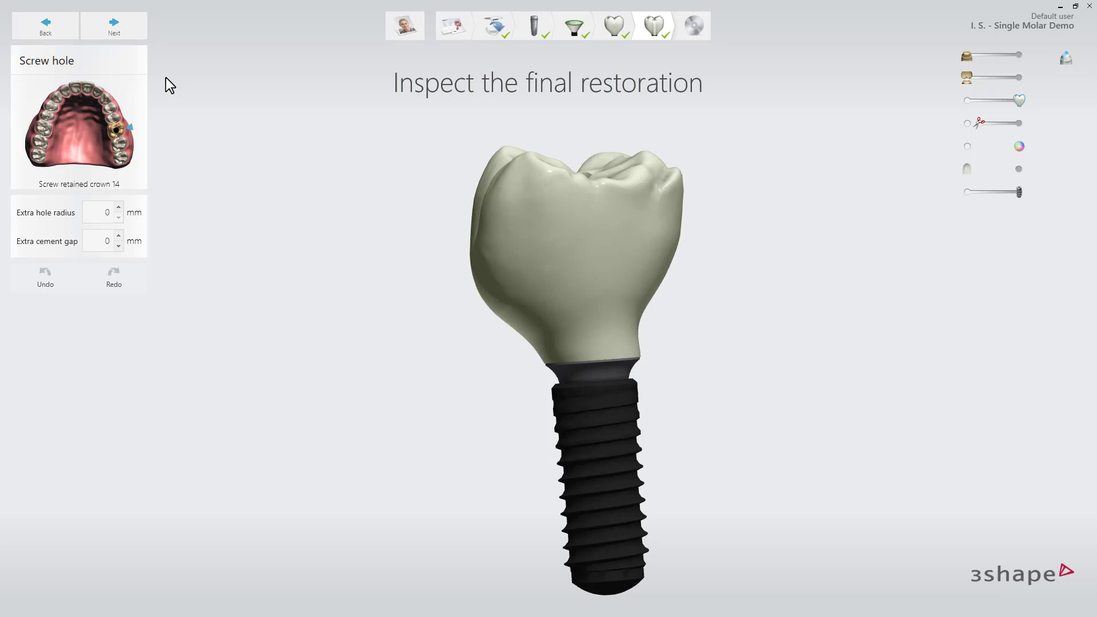
- Check the crown's screw hole, then save and generate the CAM output
right_click_drag(303, 252, 350, 272)
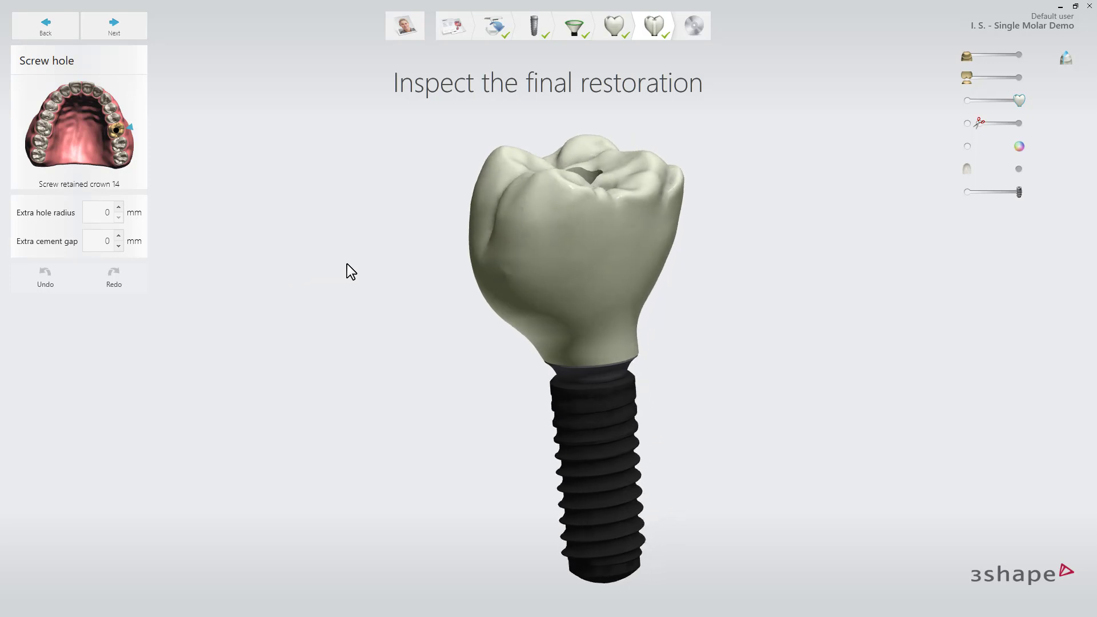
left_click(144, 34)
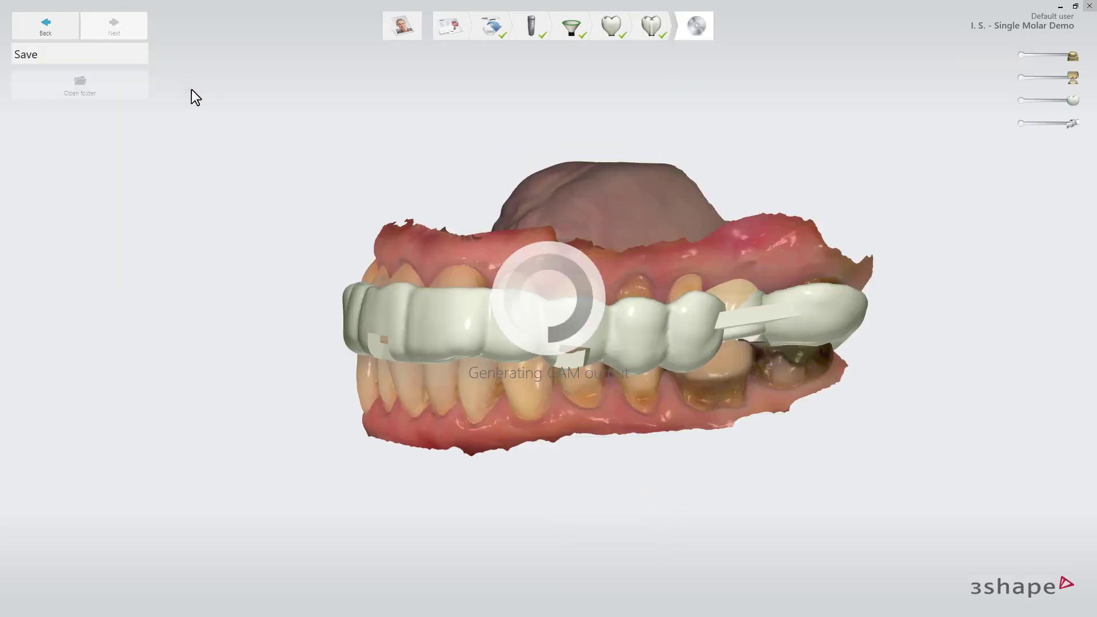